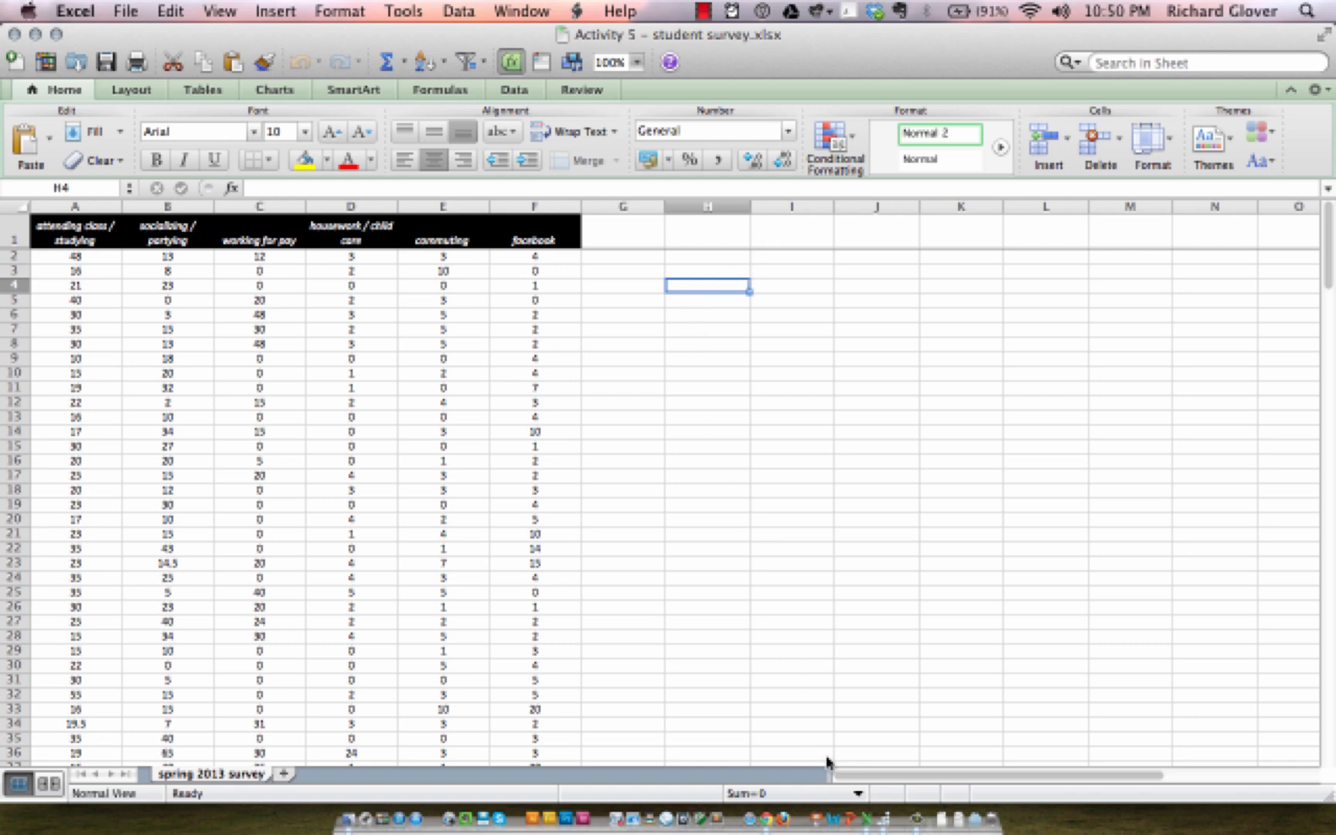
# Step: Open the StatPlus Histogram tool and accept its advanced options with Pareto off and empty bins hidden
pyautogui.click(889, 824)
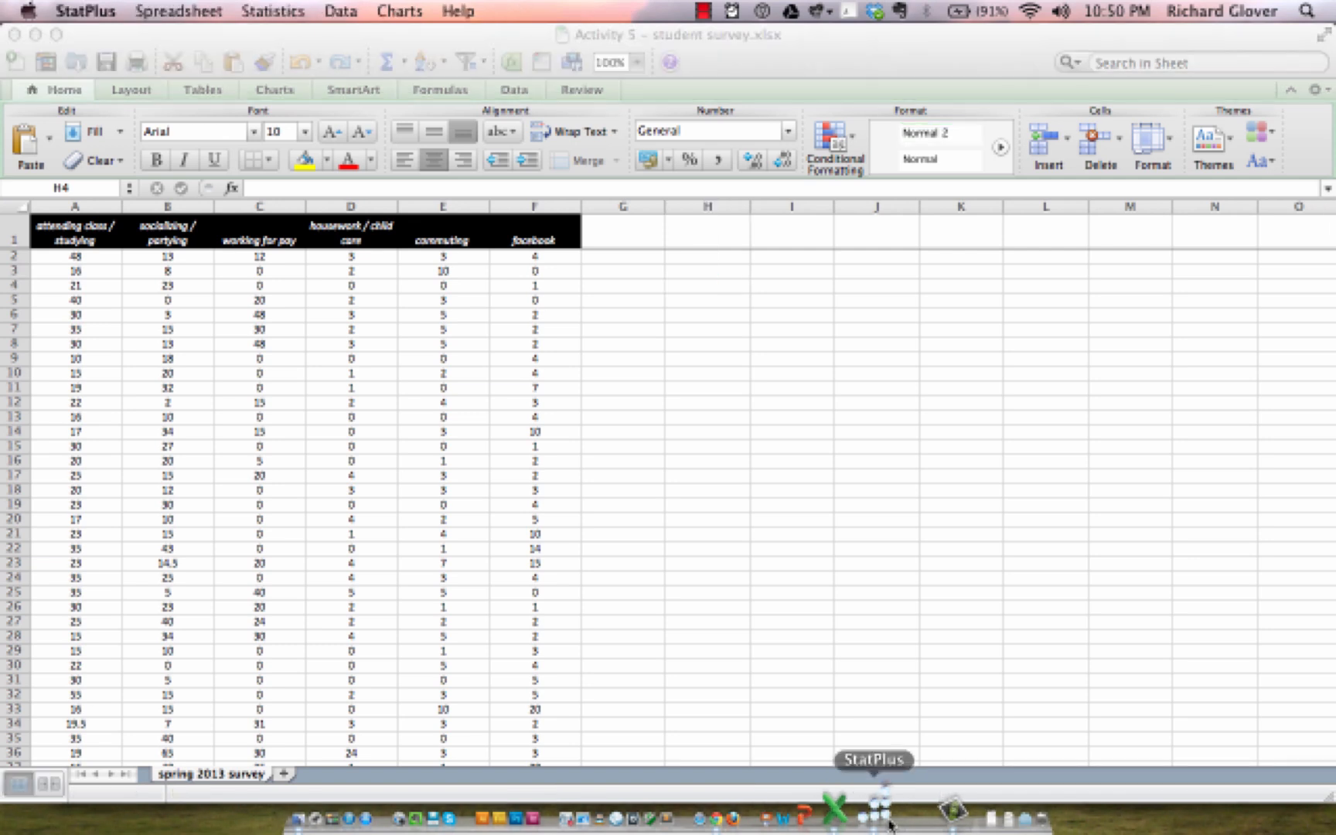
pyautogui.click(283, 10)
pyautogui.moveTo(294, 34)
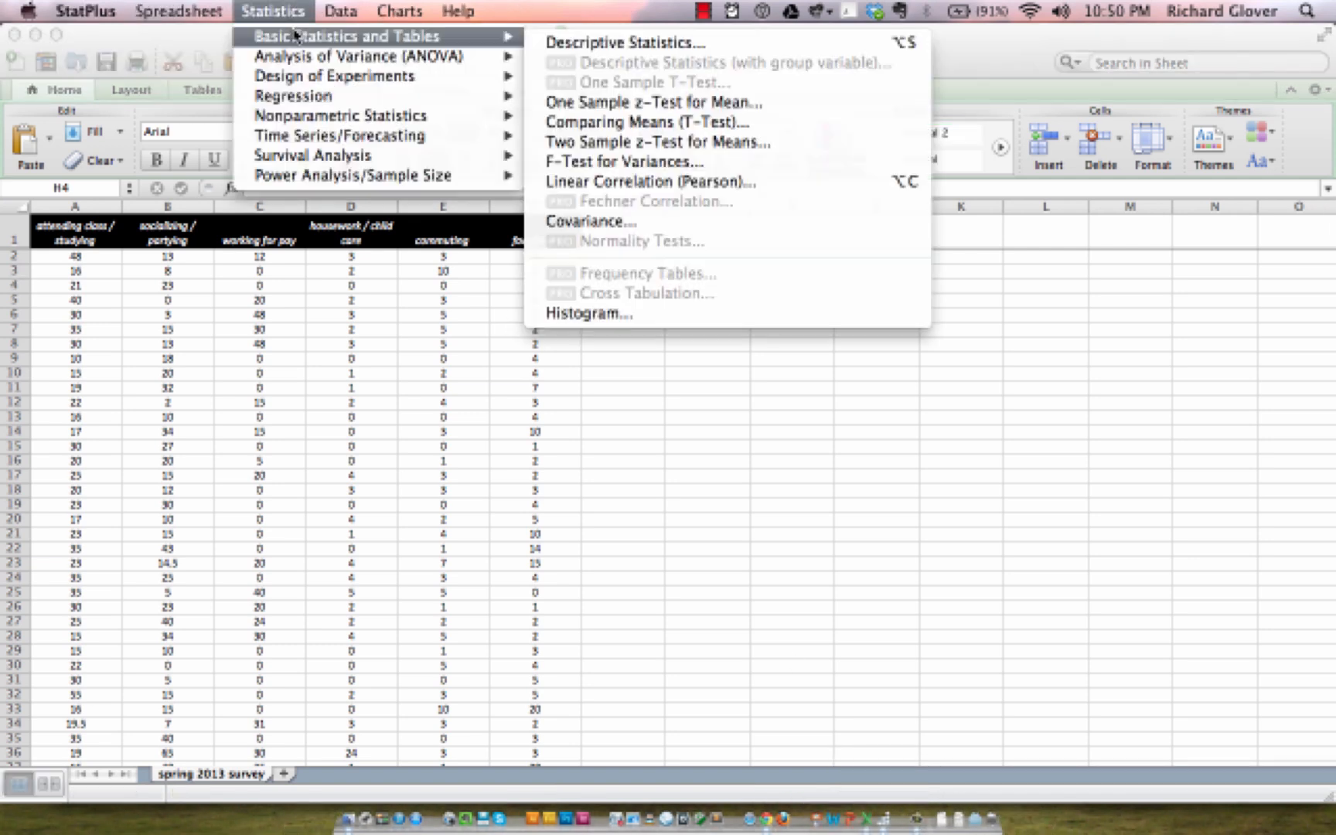
pyautogui.click(616, 317)
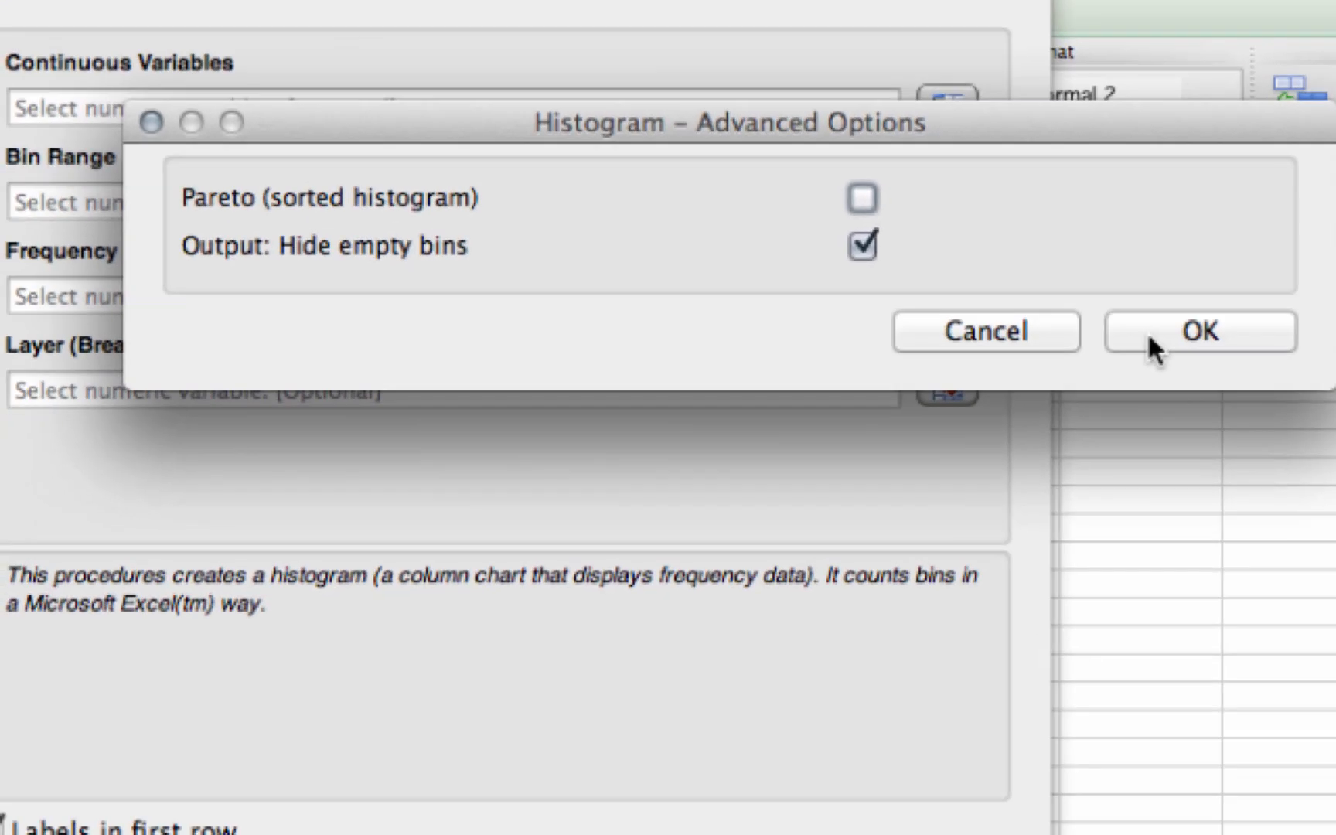
pyautogui.click(1113, 524)
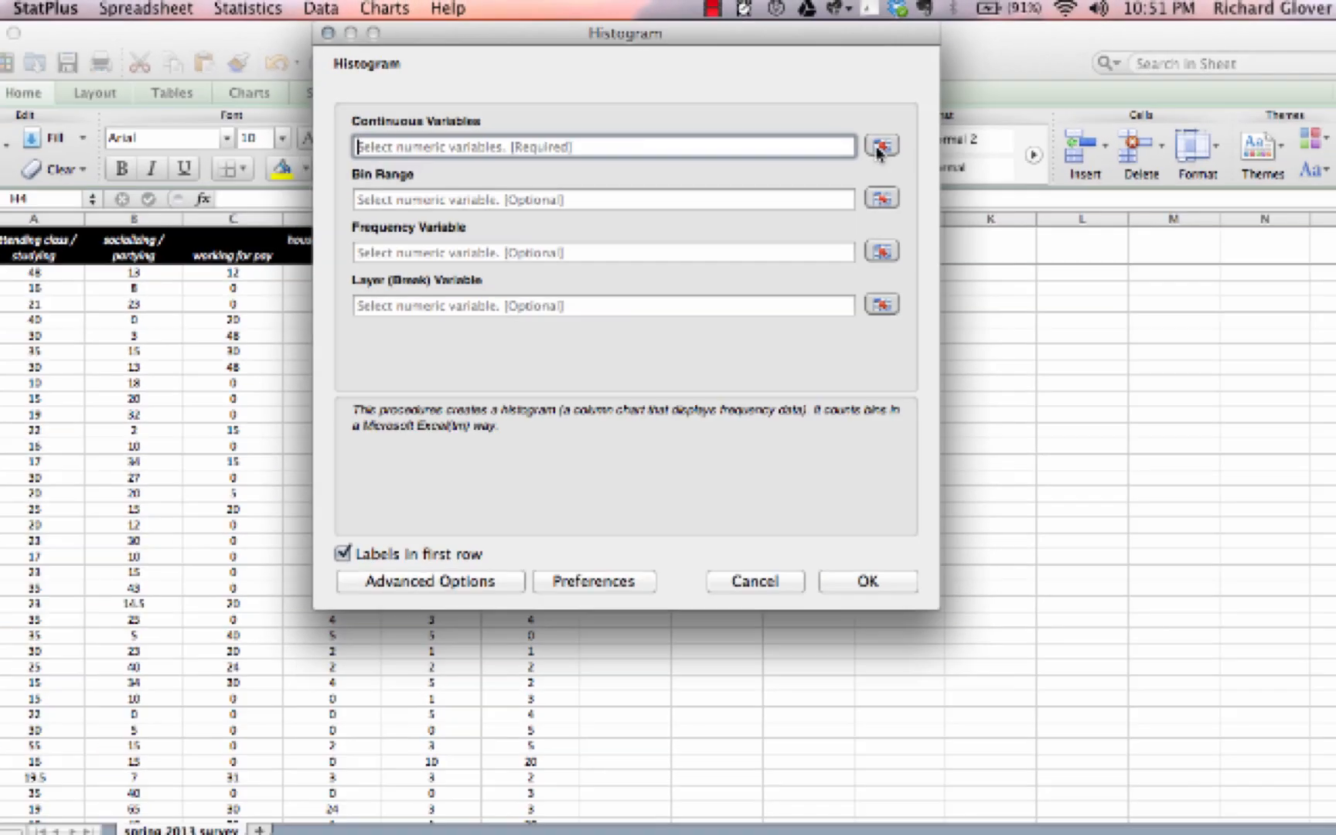
# Step: Pick the whole attending class / studying column as the continuous variable and run the histogram
pyautogui.click(1130, 231)
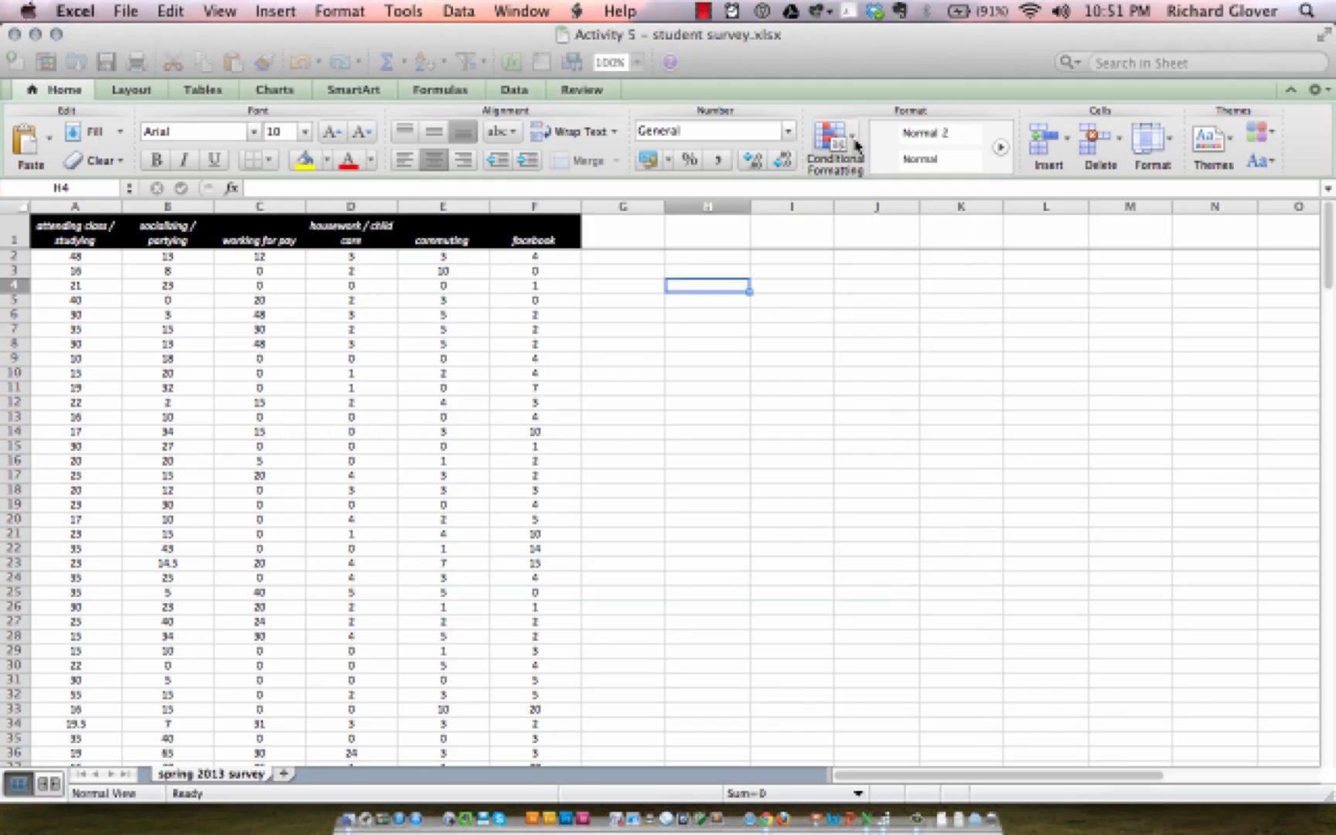
pyautogui.click(90, 206)
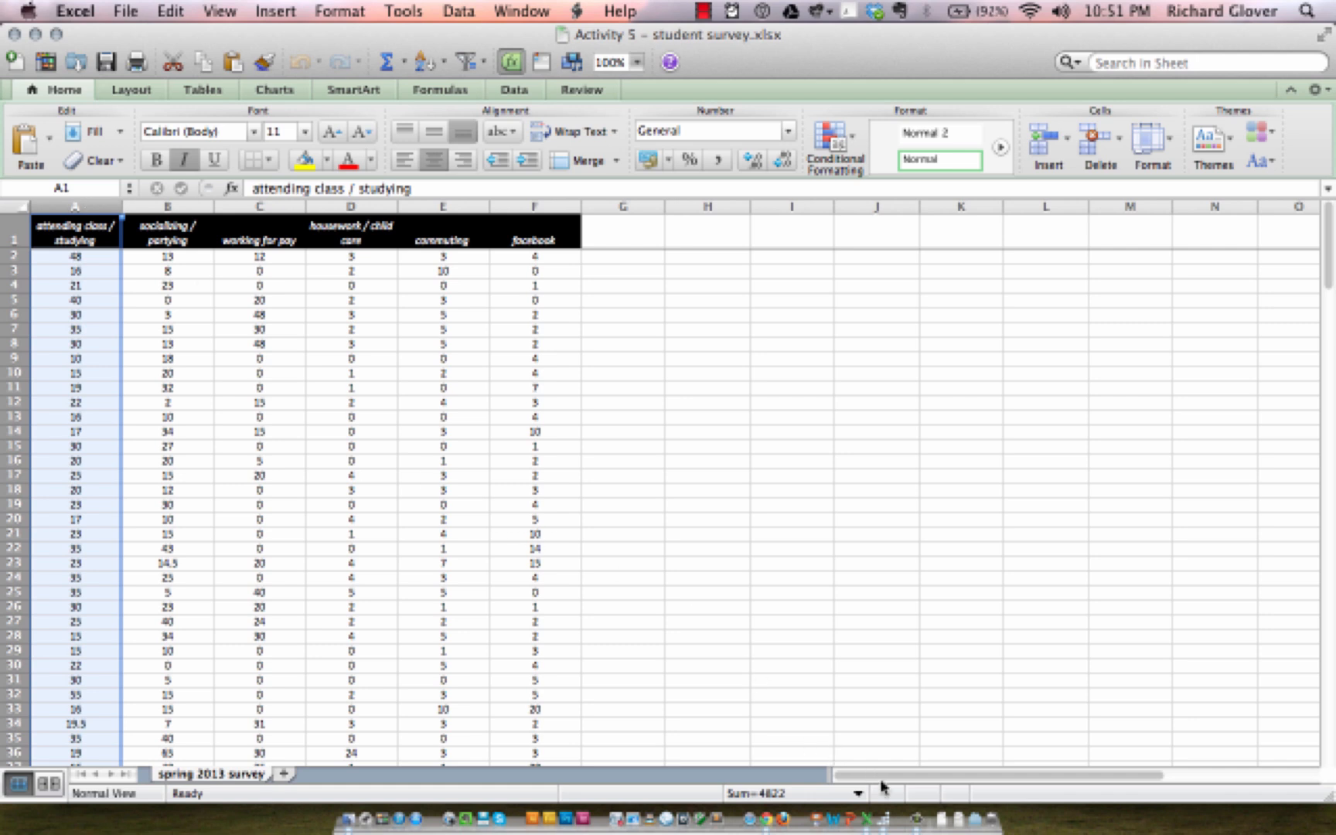
pyautogui.click(887, 813)
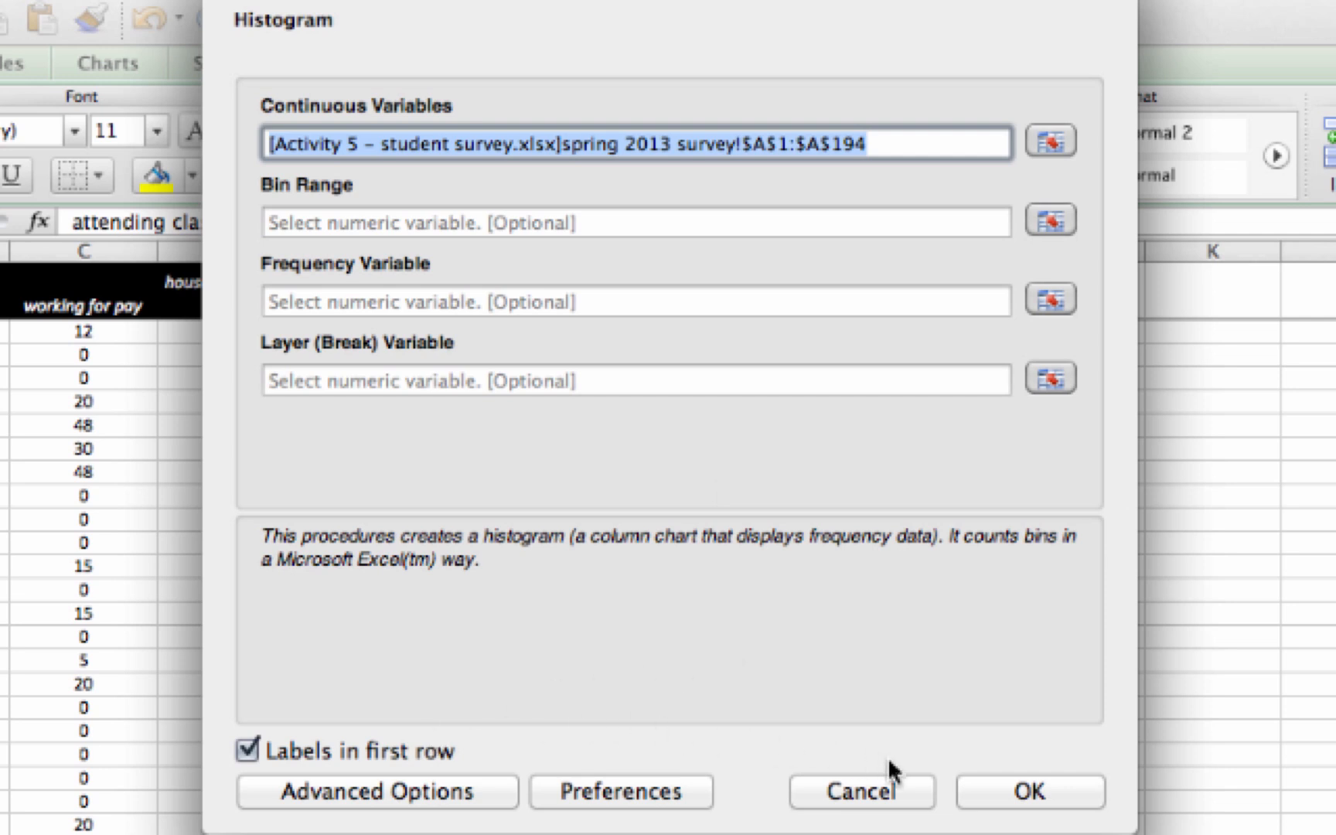
pyautogui.click(992, 800)
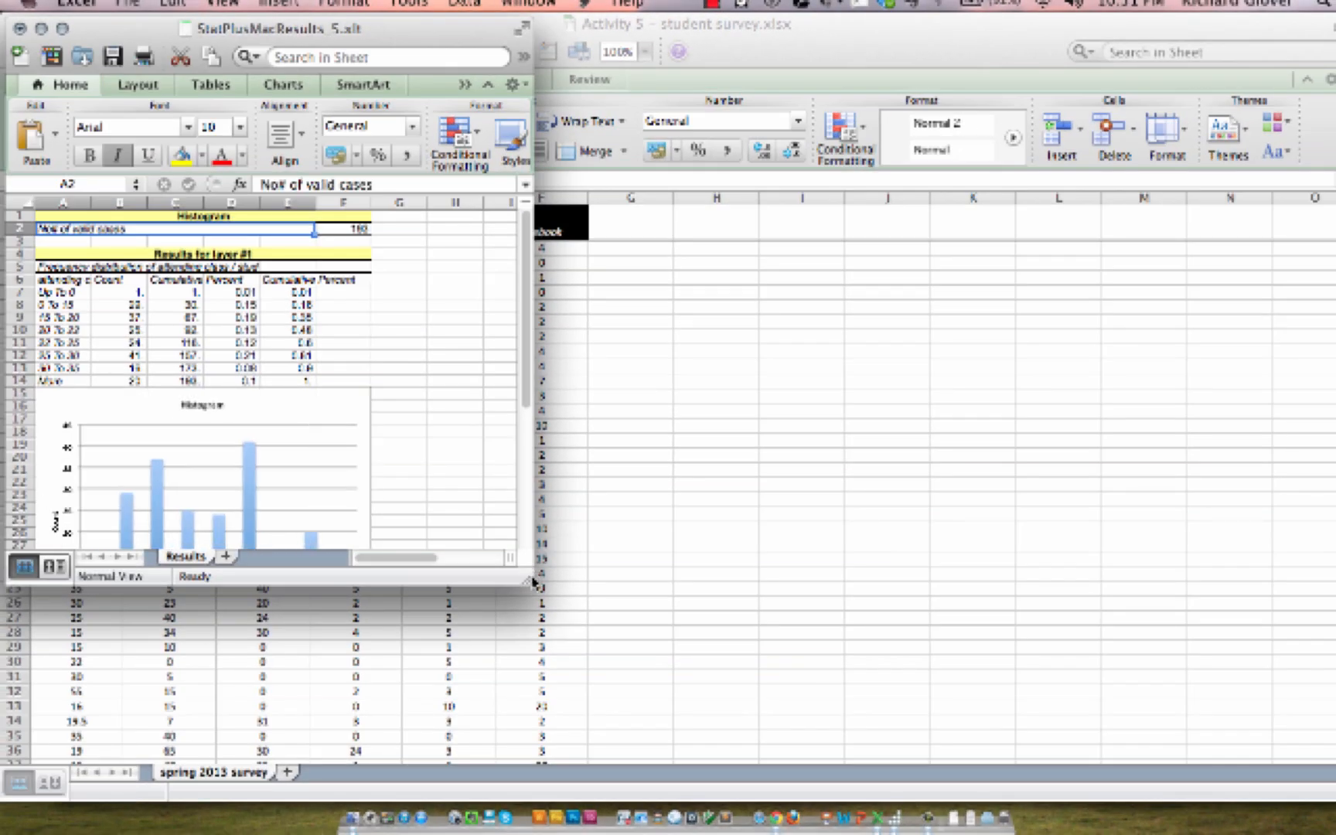
# Step: Enlarge the results window and stretch the histogram chart wider, to about column O
pyautogui.moveTo(532, 581); pyautogui.dragTo(889, 790)
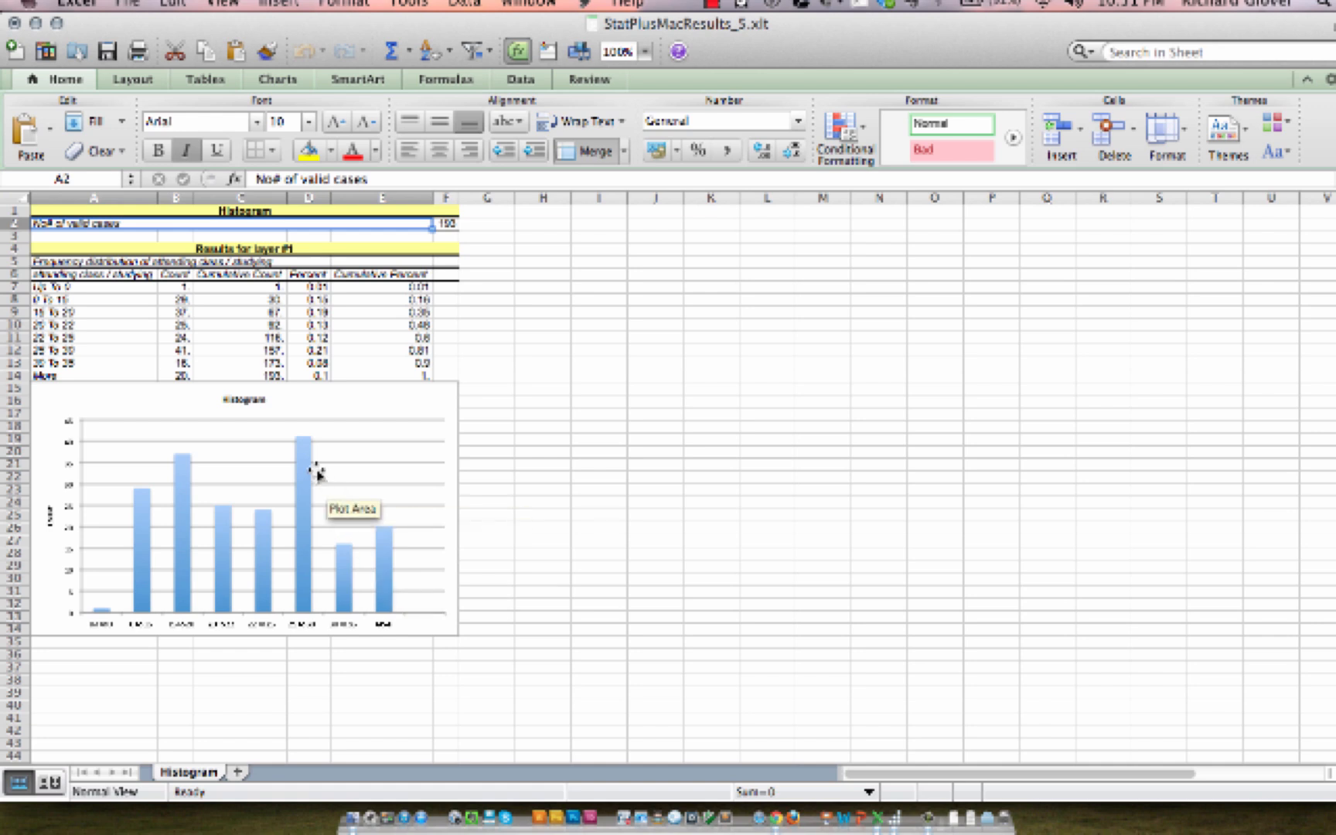
pyautogui.click(363, 536)
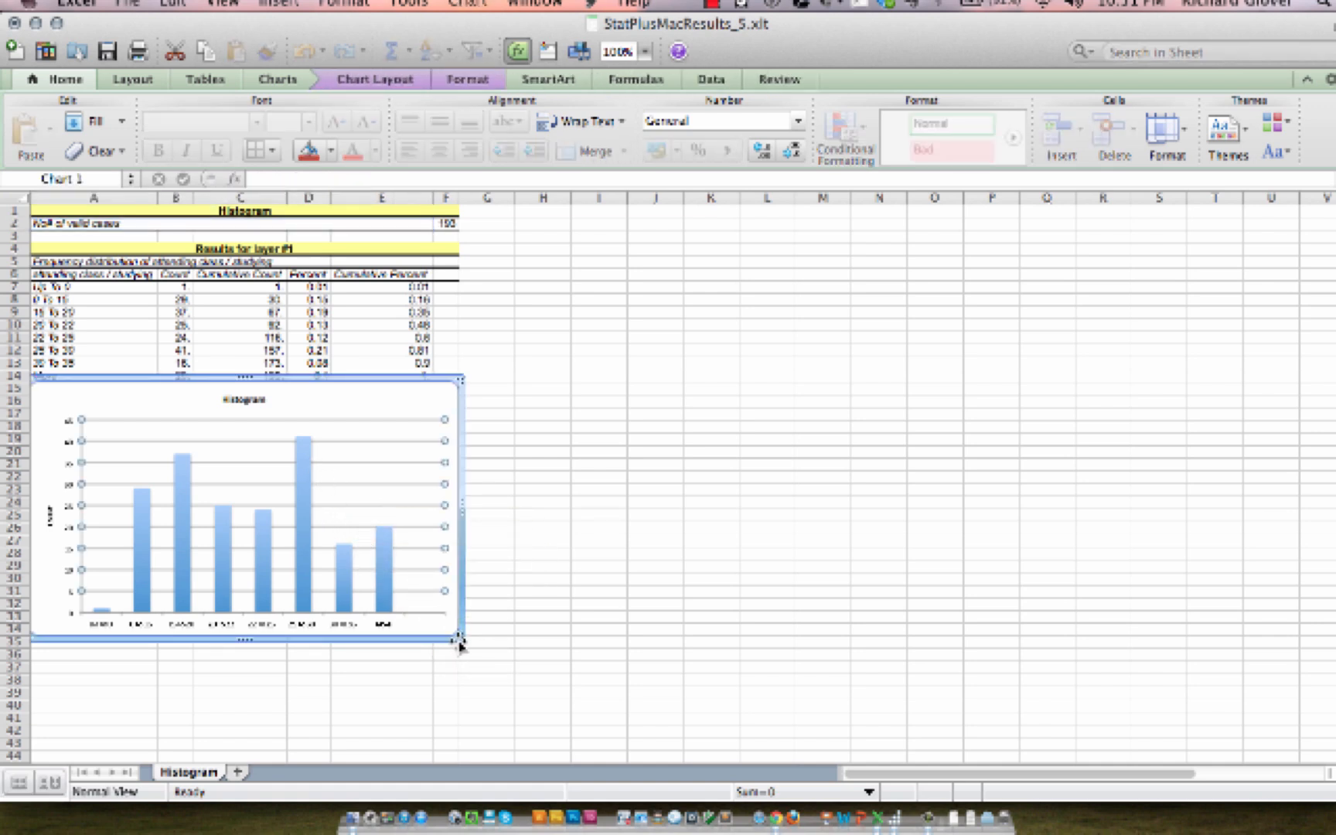
pyautogui.moveTo(459, 643); pyautogui.dragTo(1177, 691)
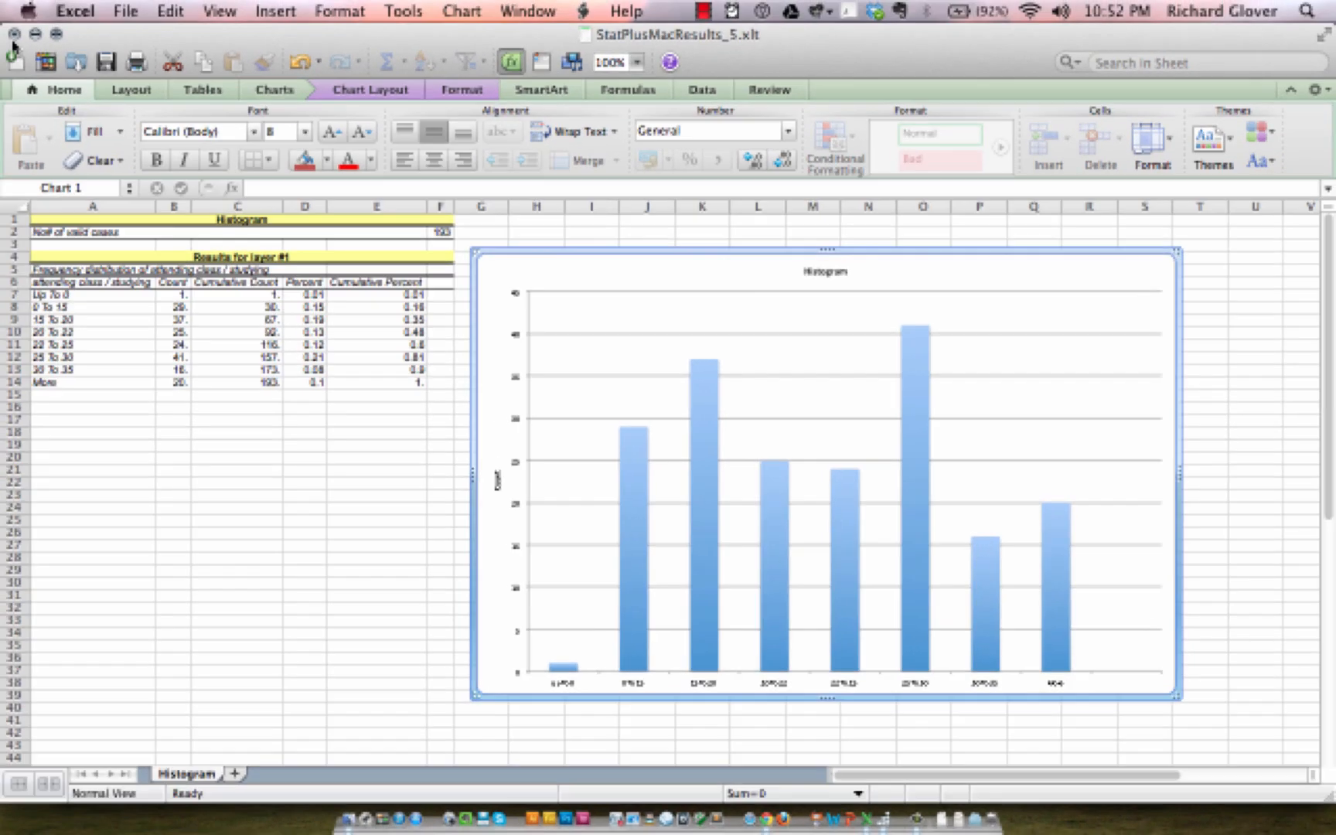
# Step: Close the results workbook without saving it
pyautogui.click(14, 33)
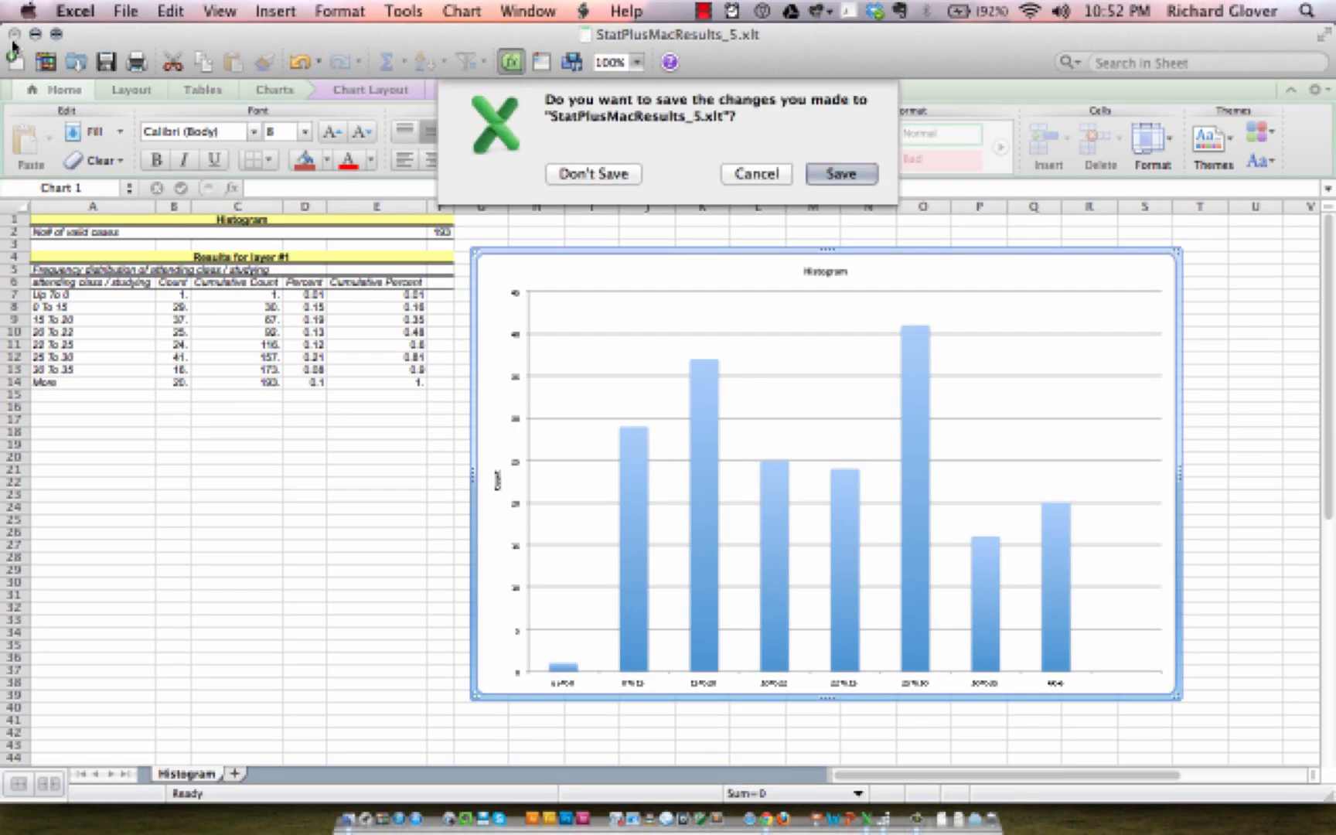
pyautogui.click(603, 174)
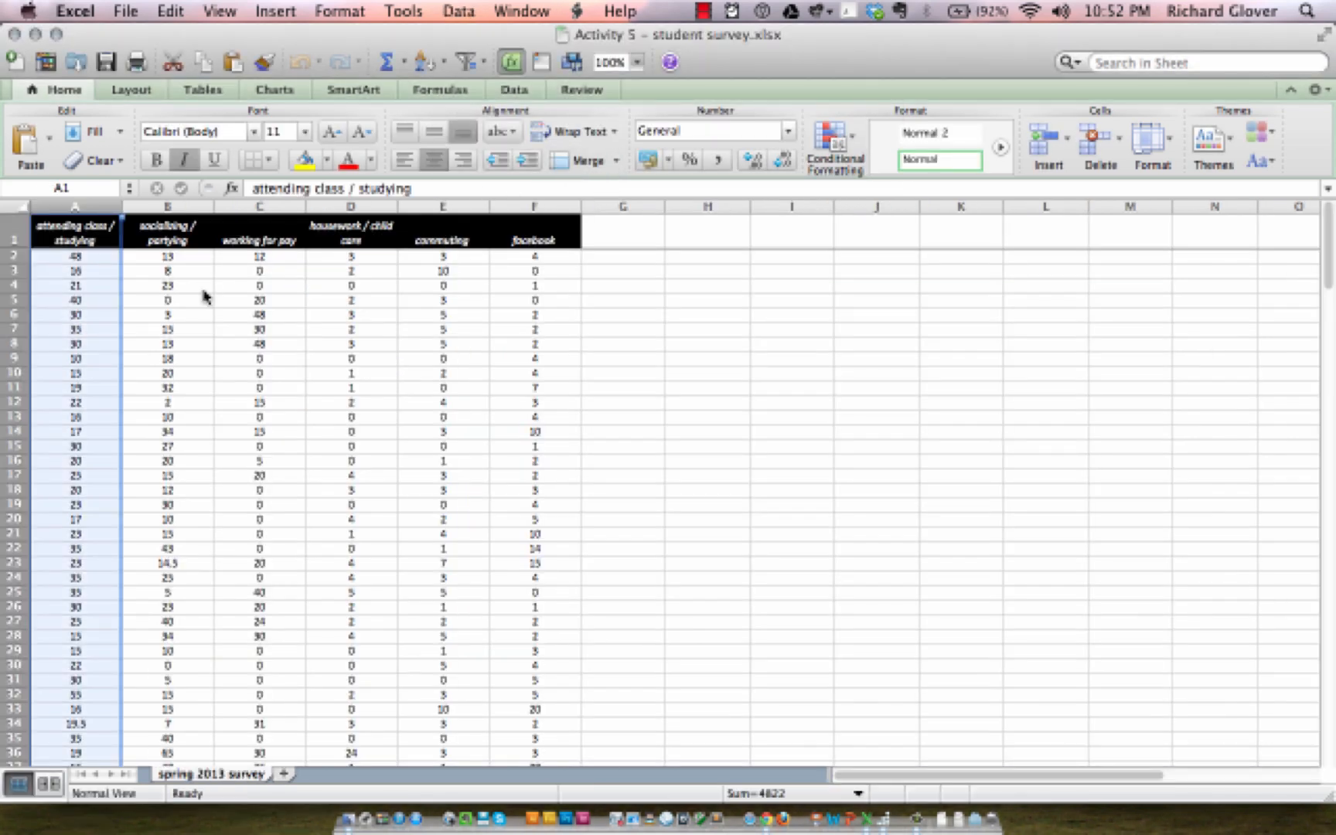
# Step: Scroll through the attending class / studying values to examine their range
pyautogui.scroll(-10, 66, 344)
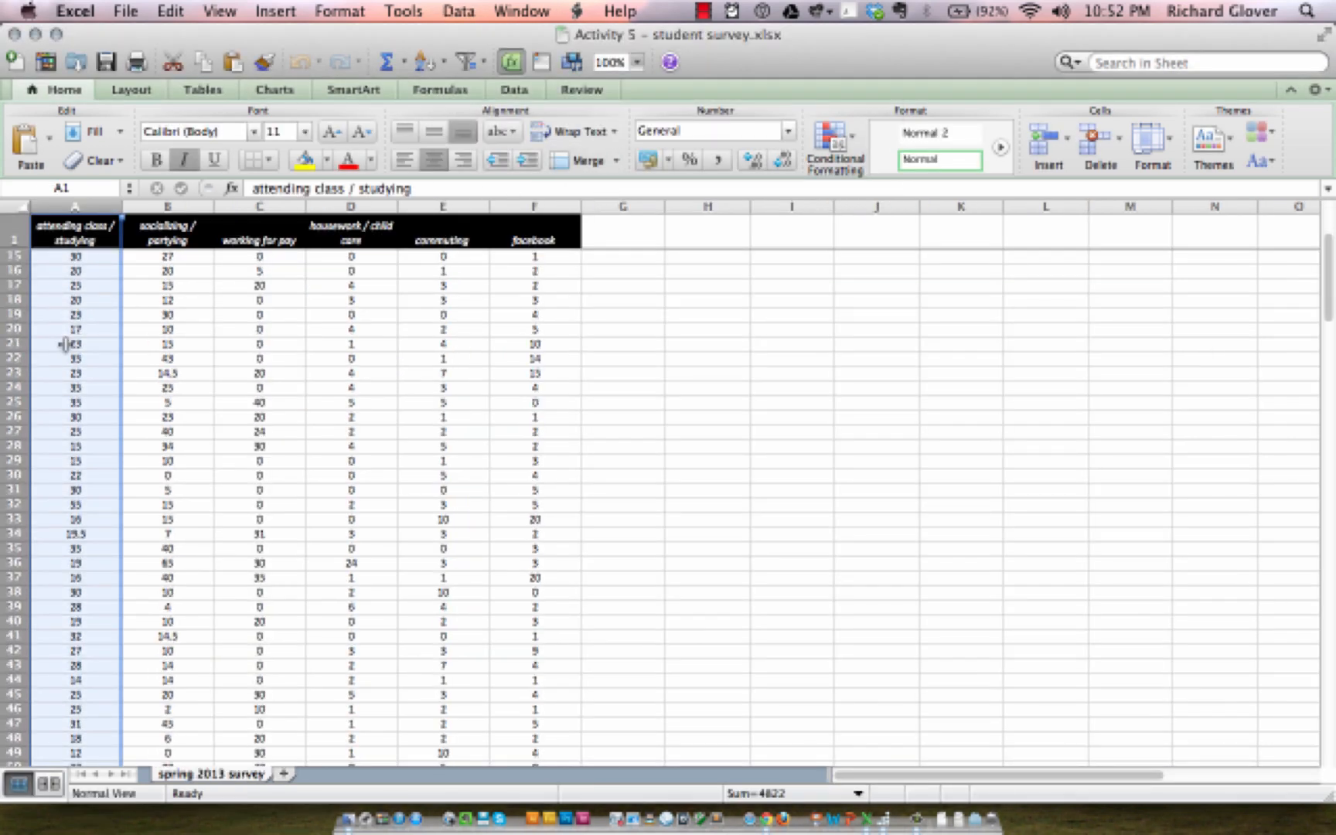
pyautogui.scroll(-10, 66, 343)
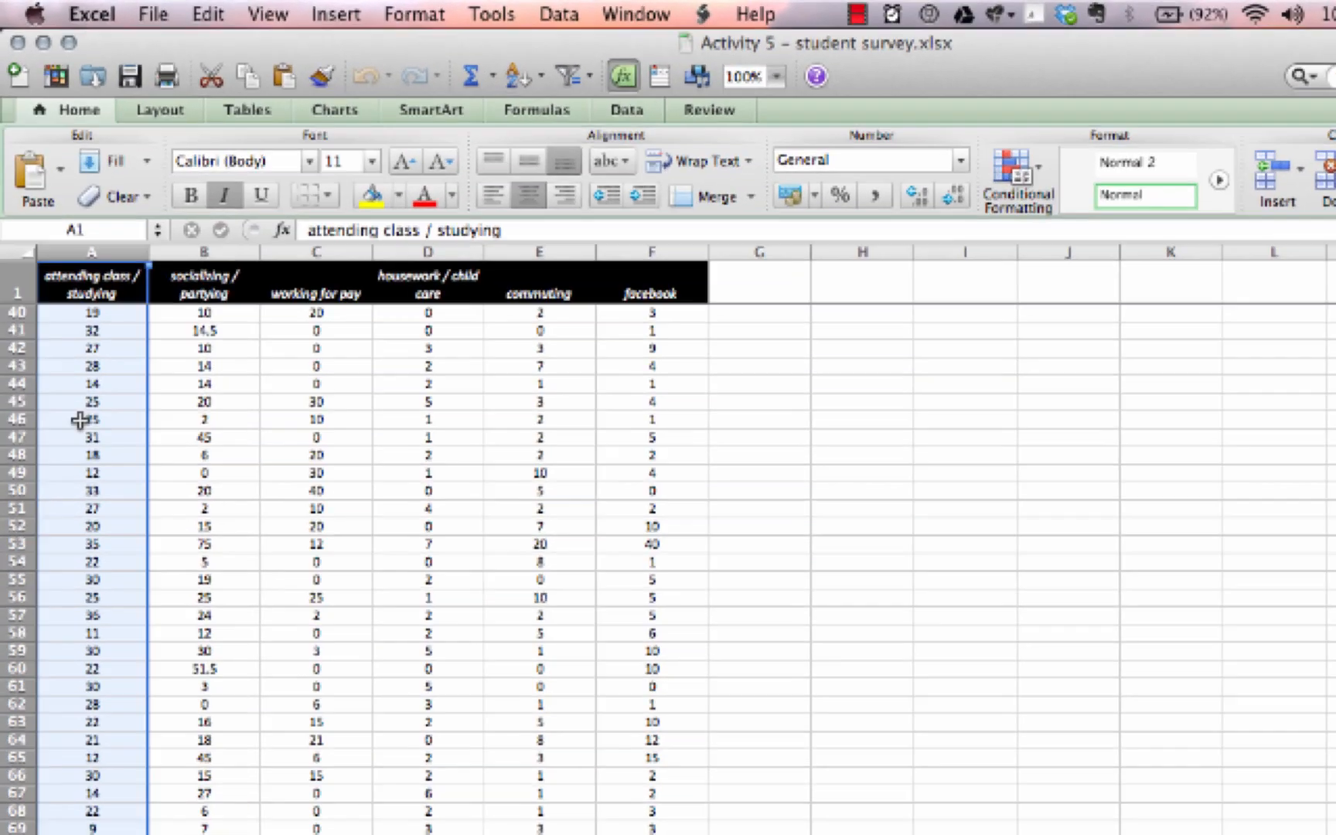
pyautogui.scroll(-3, 68, 356)
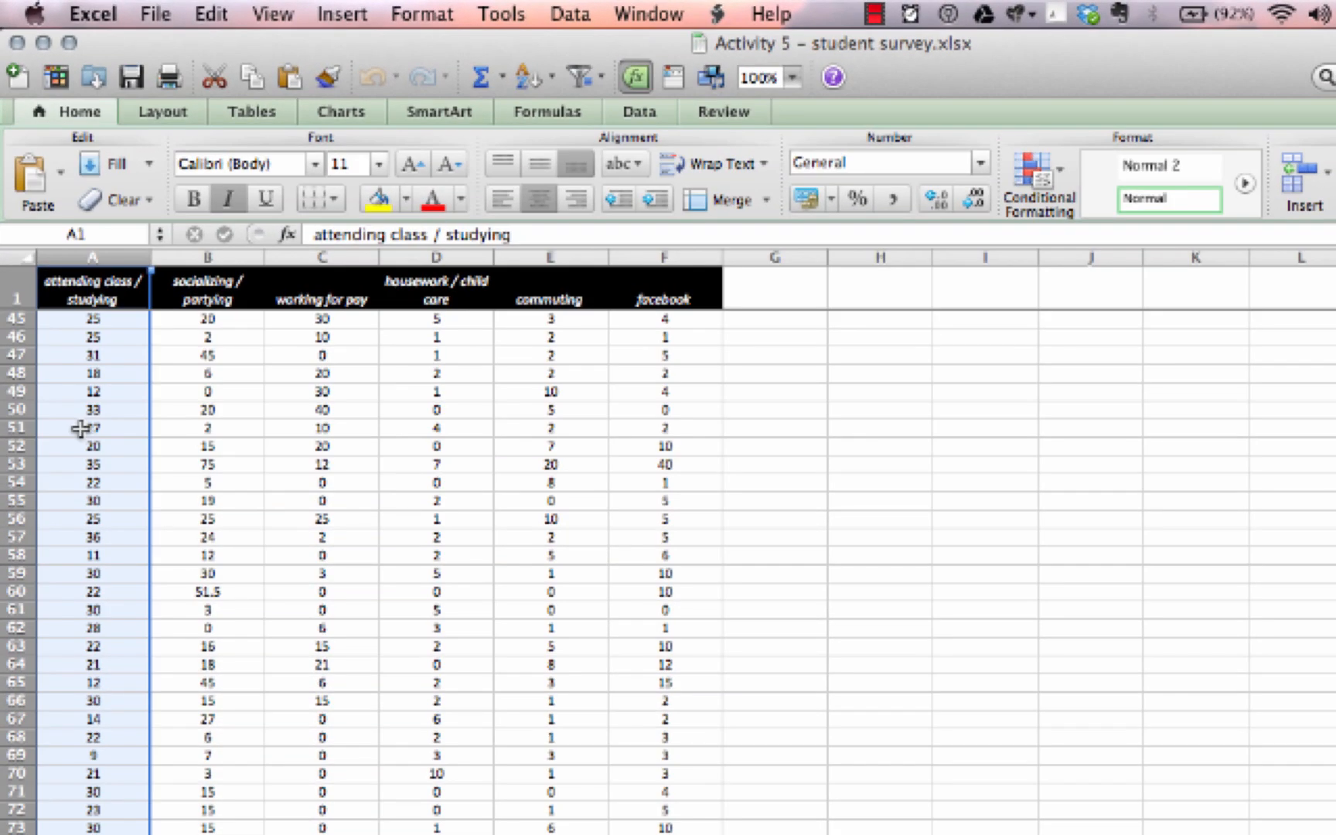
pyautogui.scroll(-3, 80, 428)
pyautogui.scroll(-10, 81, 428)
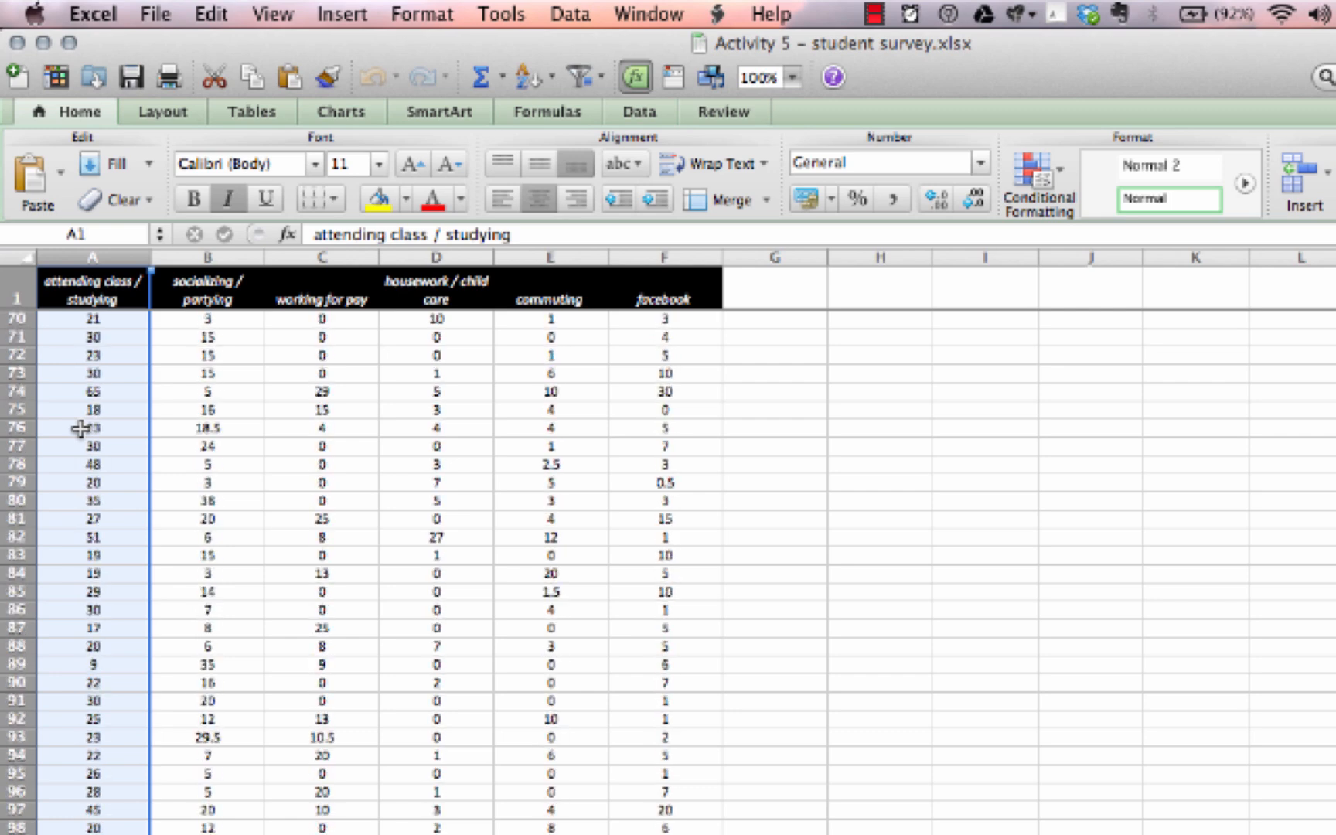
pyautogui.scroll(-9, 81, 428)
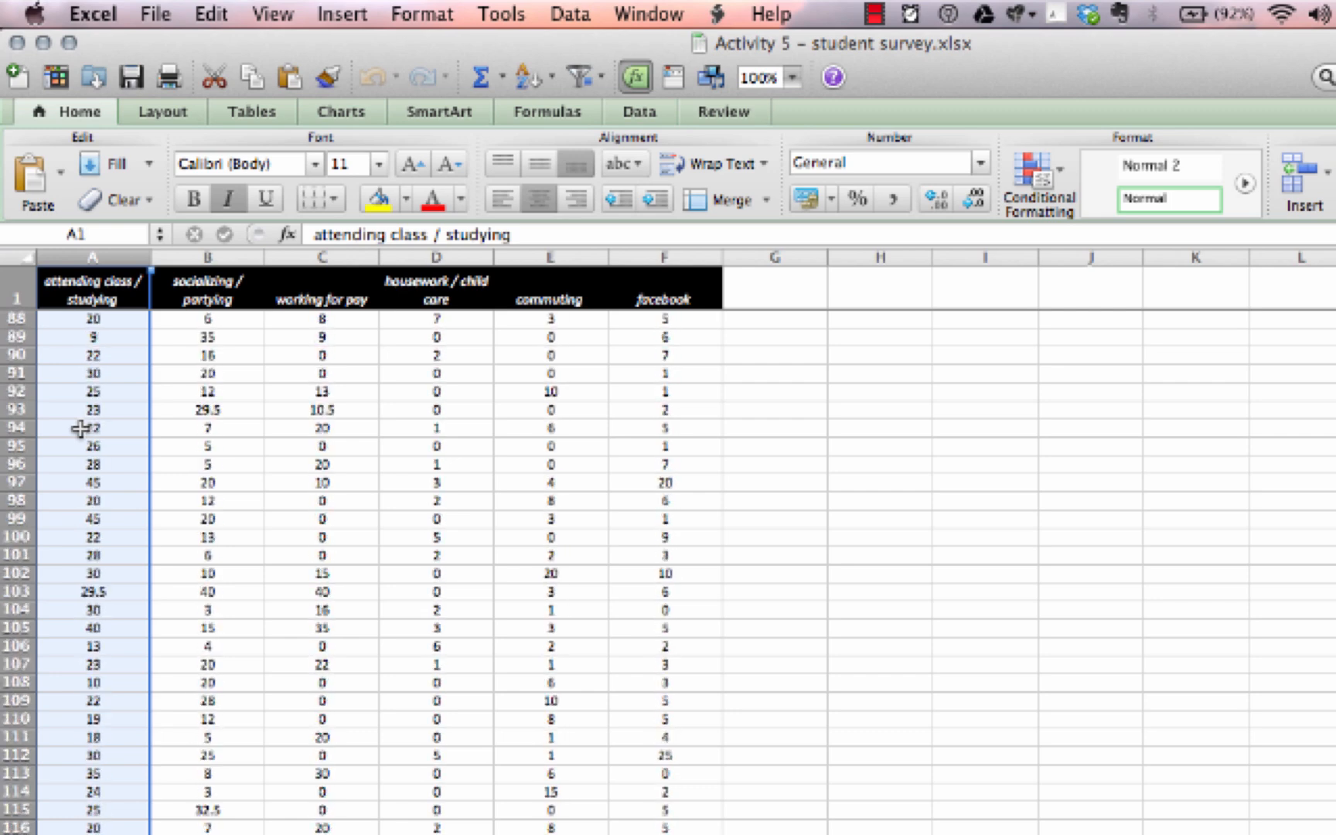
pyautogui.scroll(-15, 80, 428)
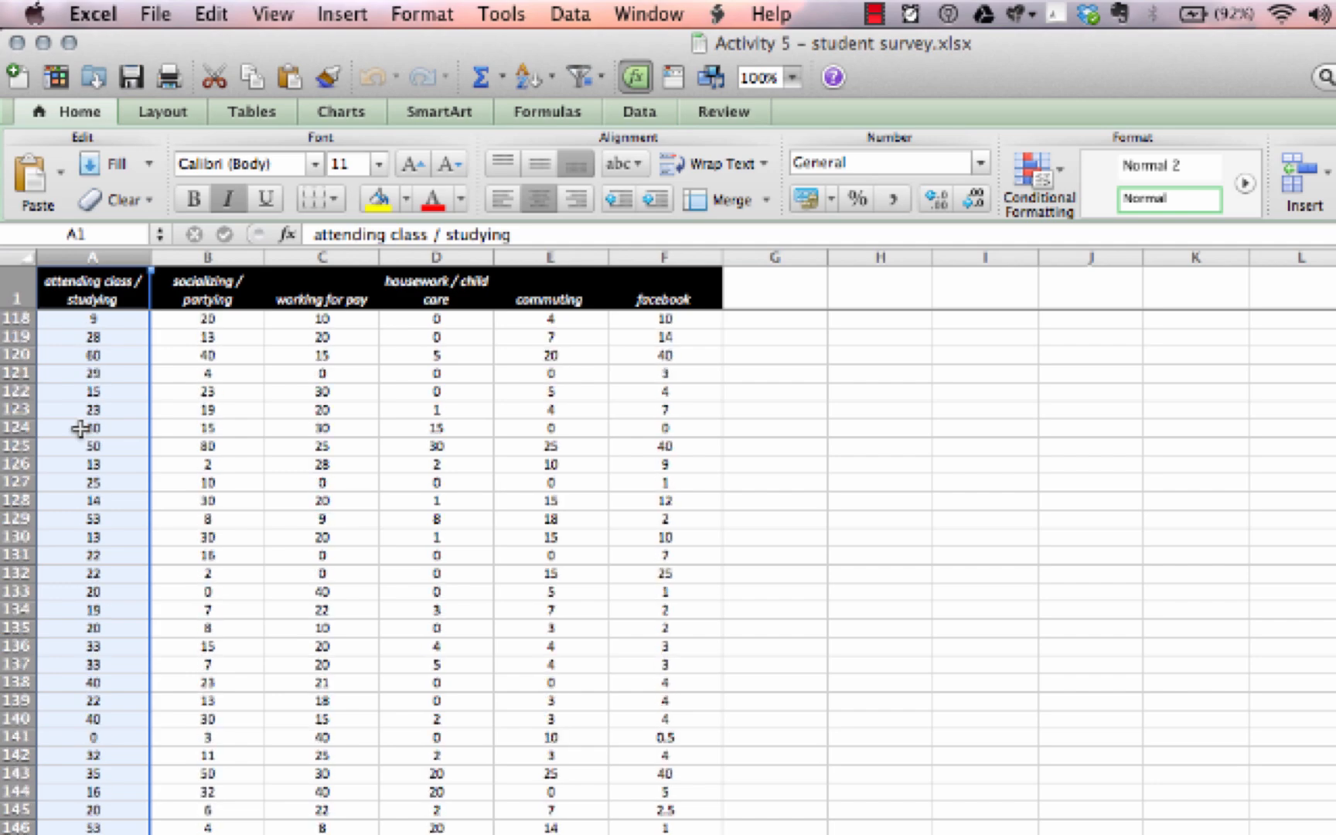
pyautogui.scroll(-12, 80, 428)
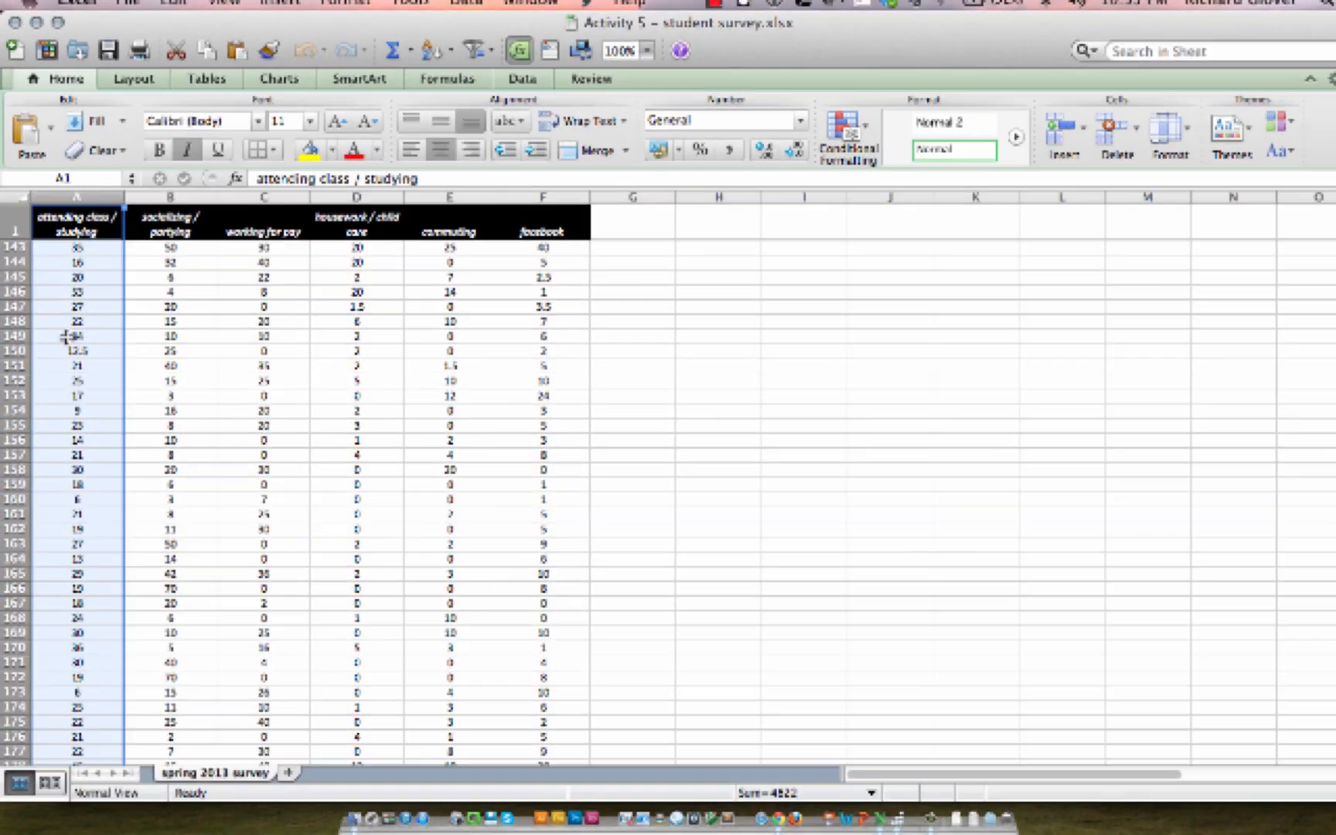
pyautogui.scroll(-10, 68, 337)
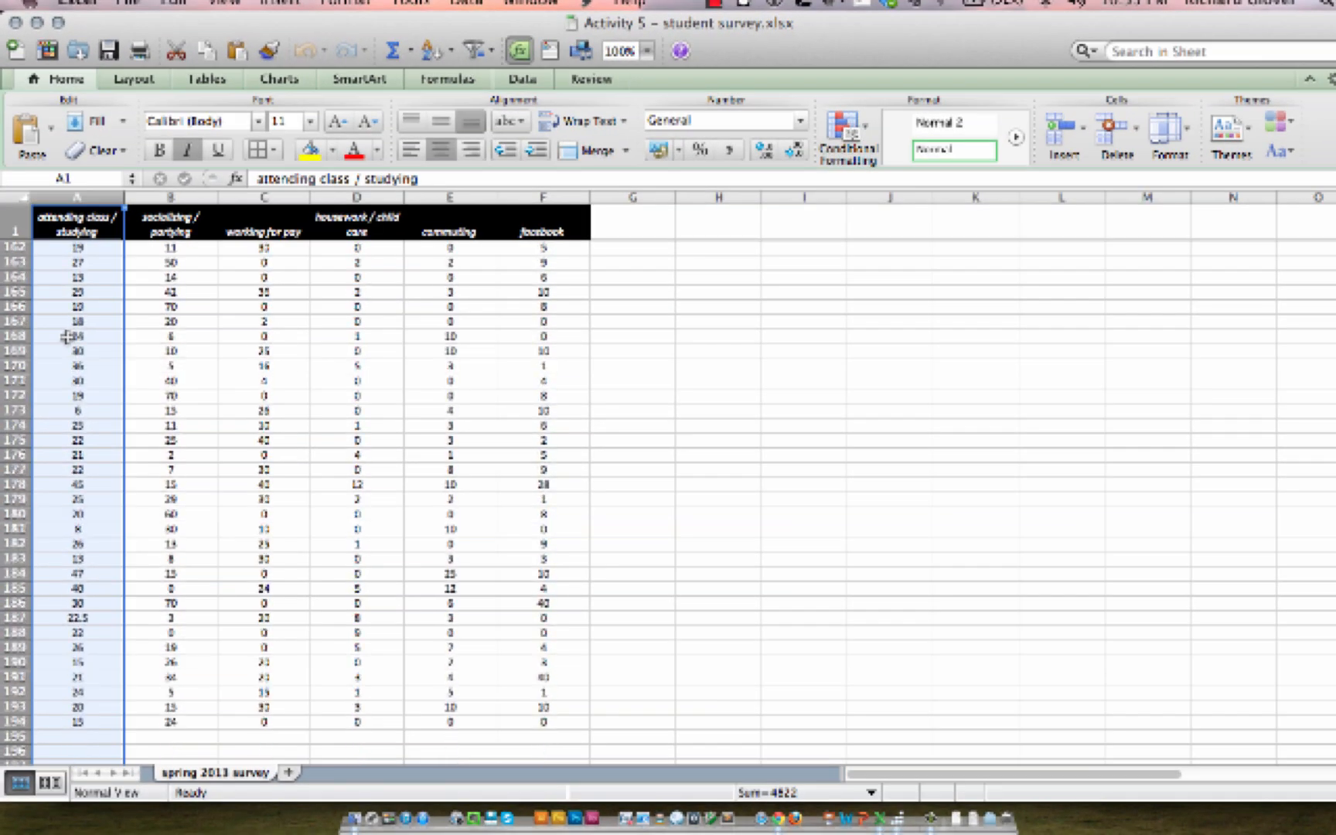
pyautogui.scroll(20, 68, 336)
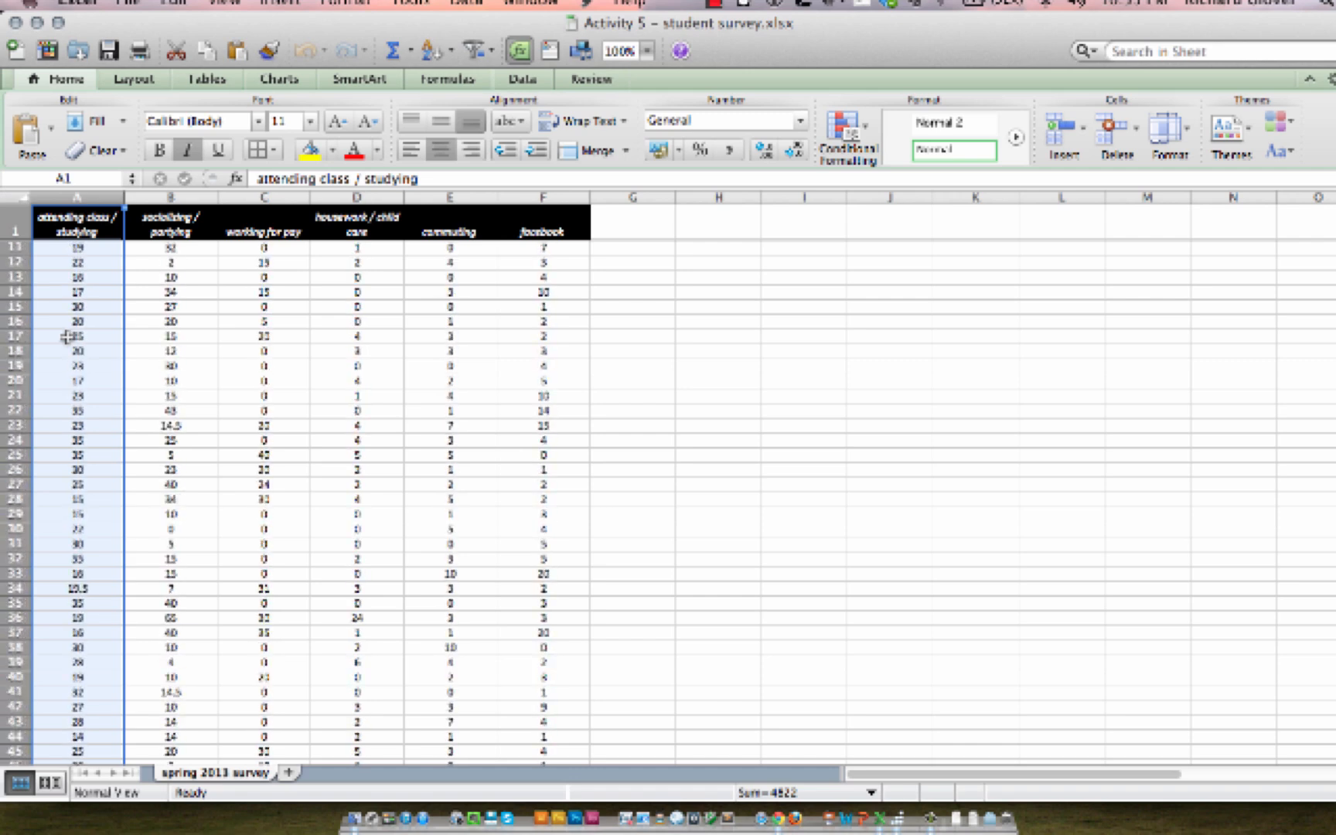
pyautogui.scroll(5, 68, 336)
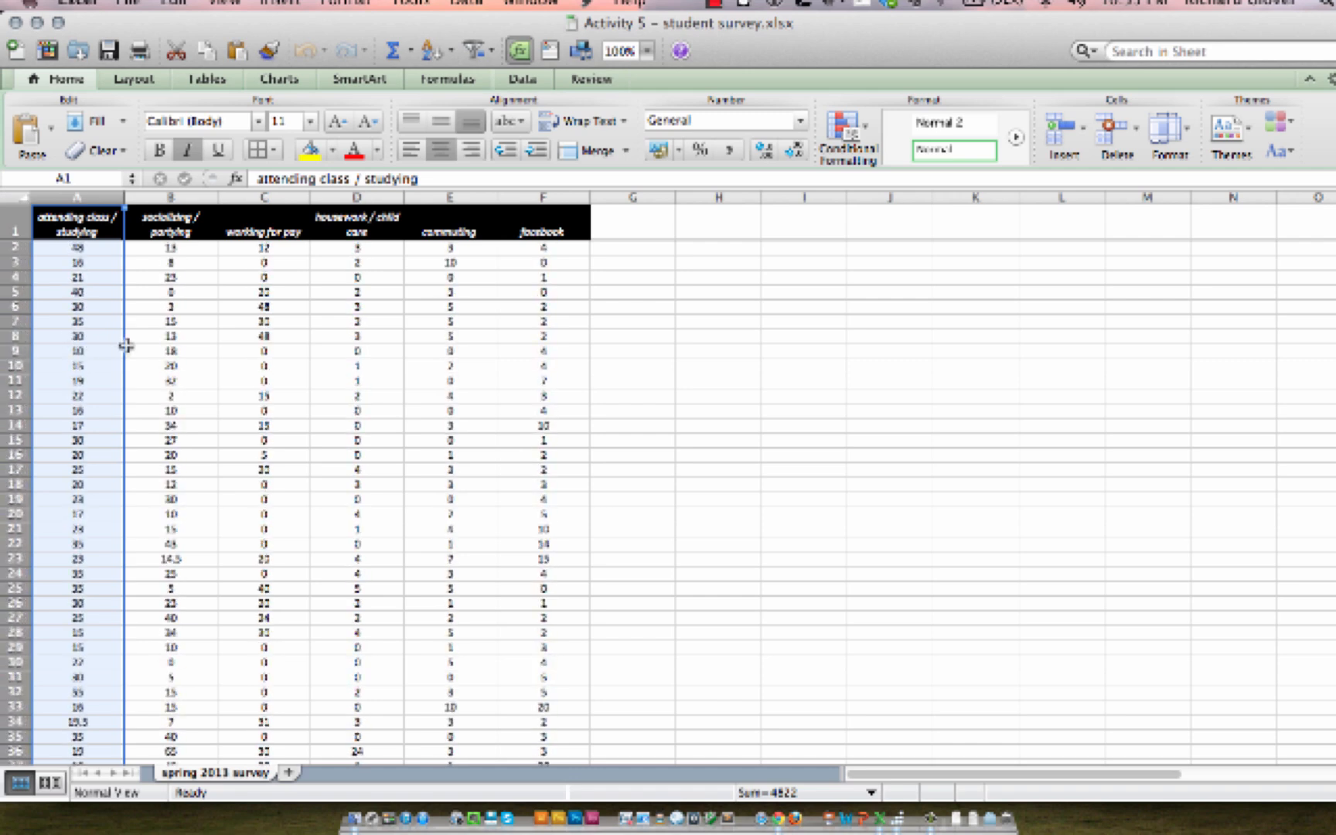
# Step: Enter the heading Bin in cell H5
pyautogui.click(720, 297)
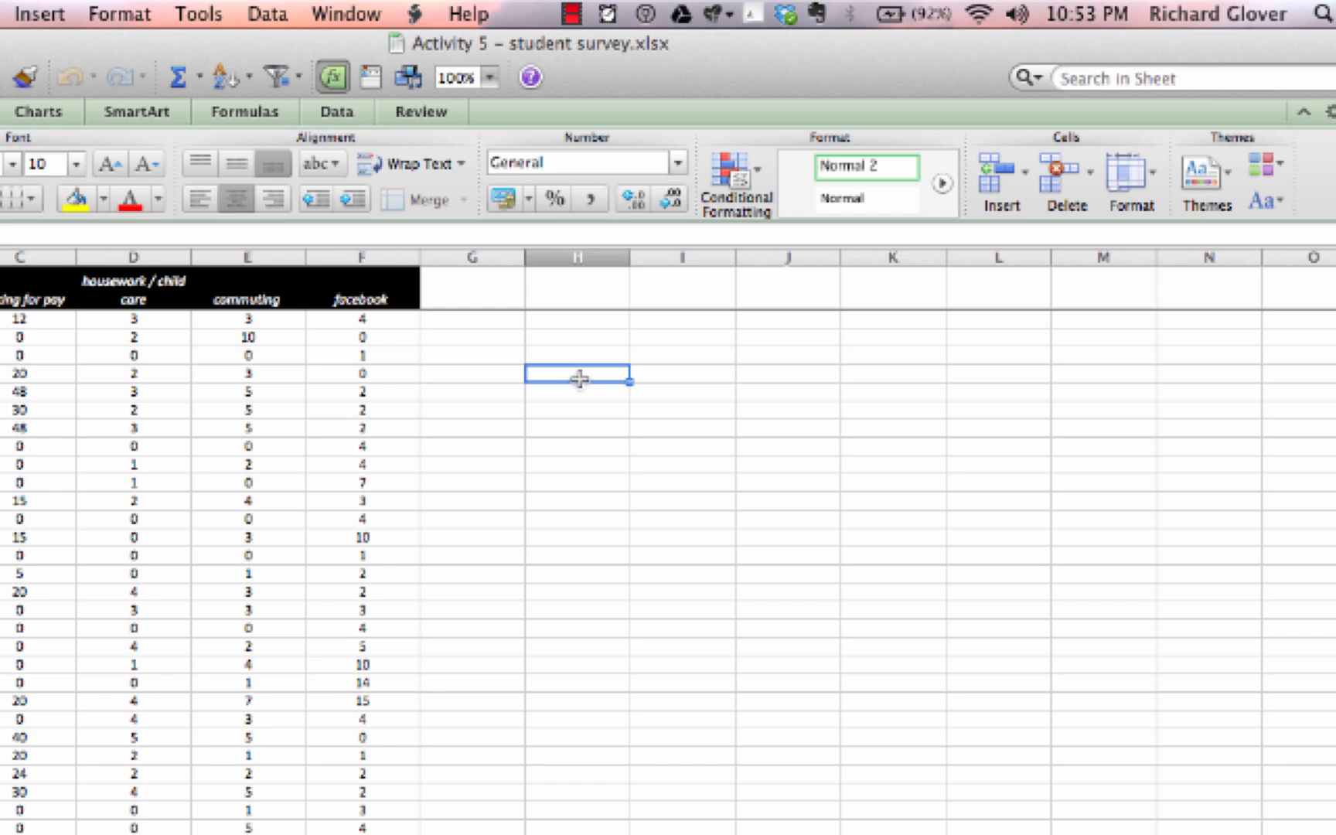
pyautogui.write('Bin')
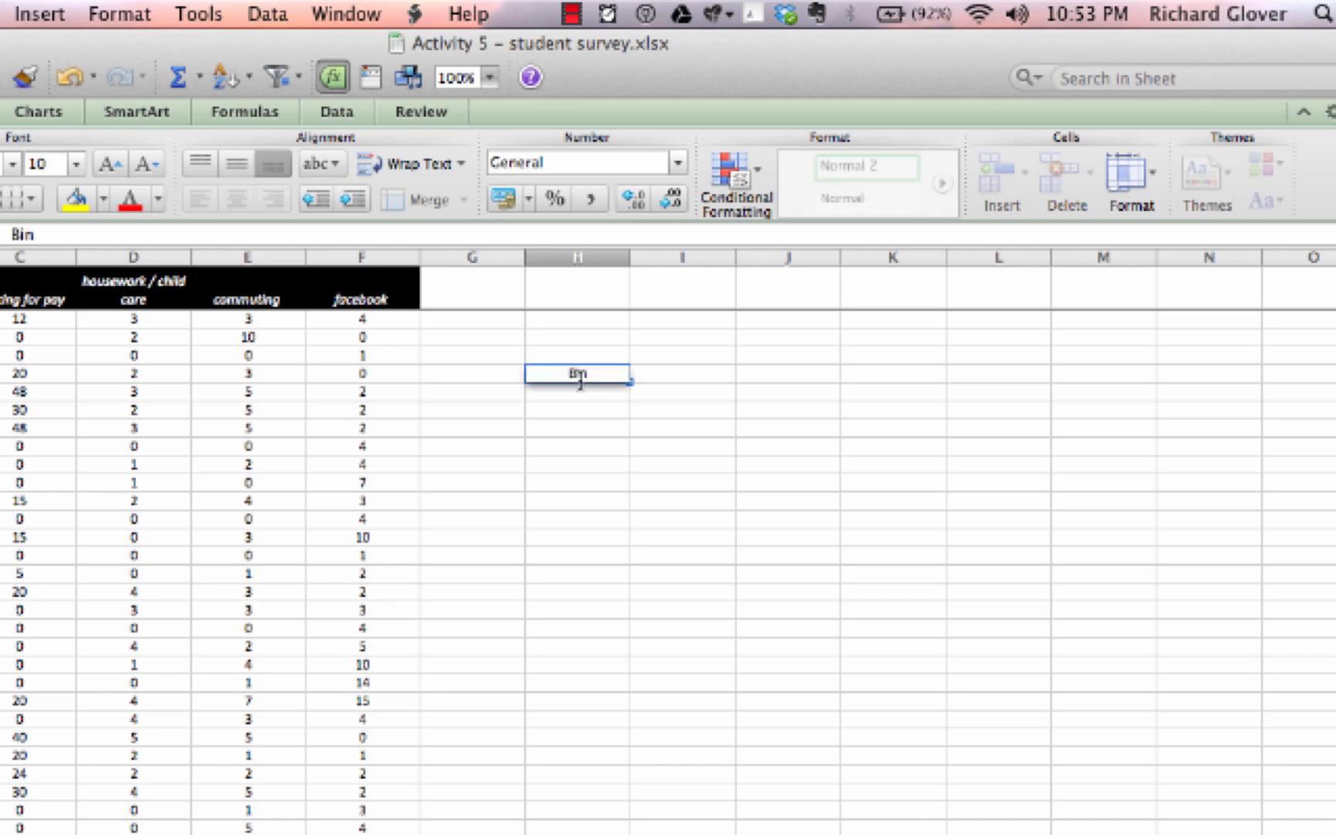
pyautogui.press('Return')
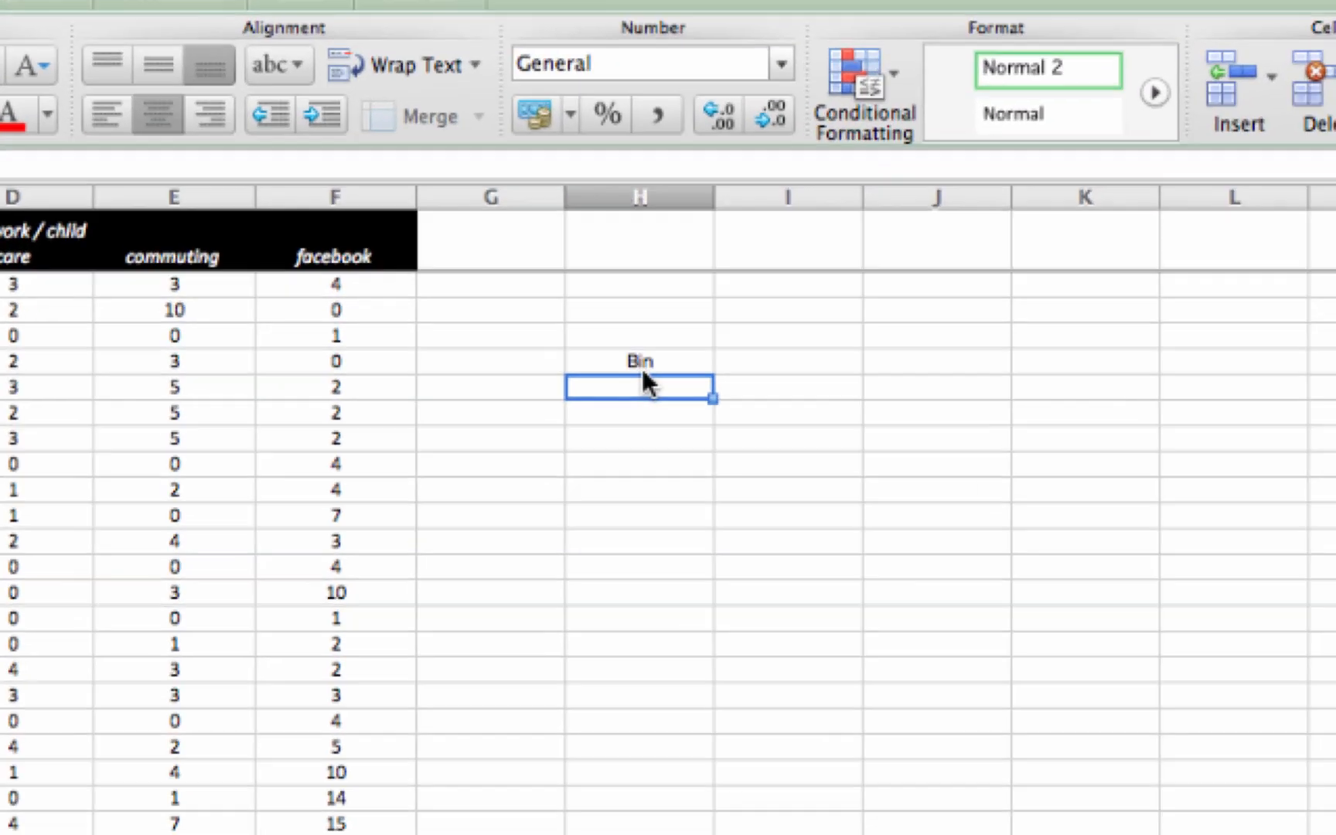
# Step: Enter bin limits 10, 20, 30, 40, 50, 60 and 70 down column H below the Bin heading
pyautogui.write('1')
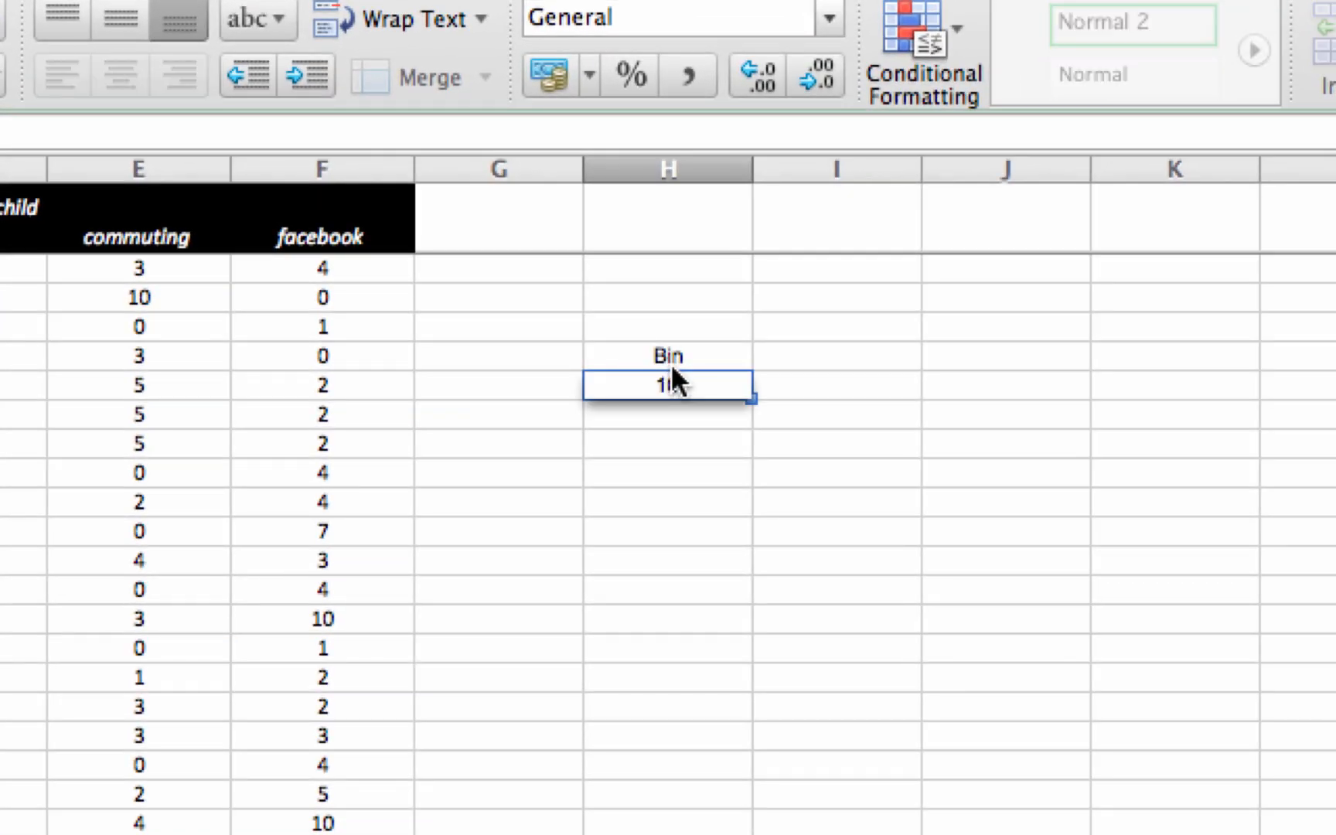
pyautogui.press('Return')
pyautogui.write('20')
pyautogui.press('Return')
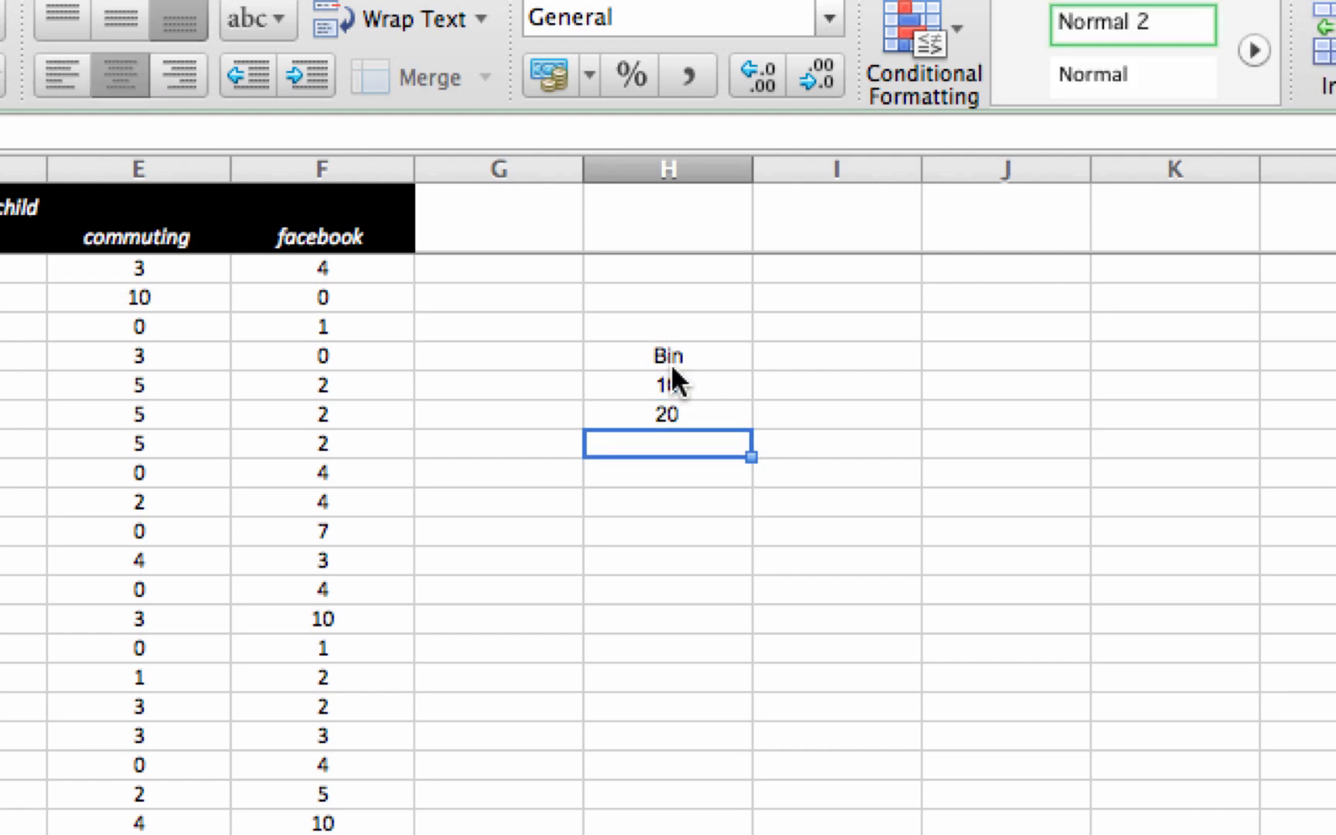
pyautogui.write('30')
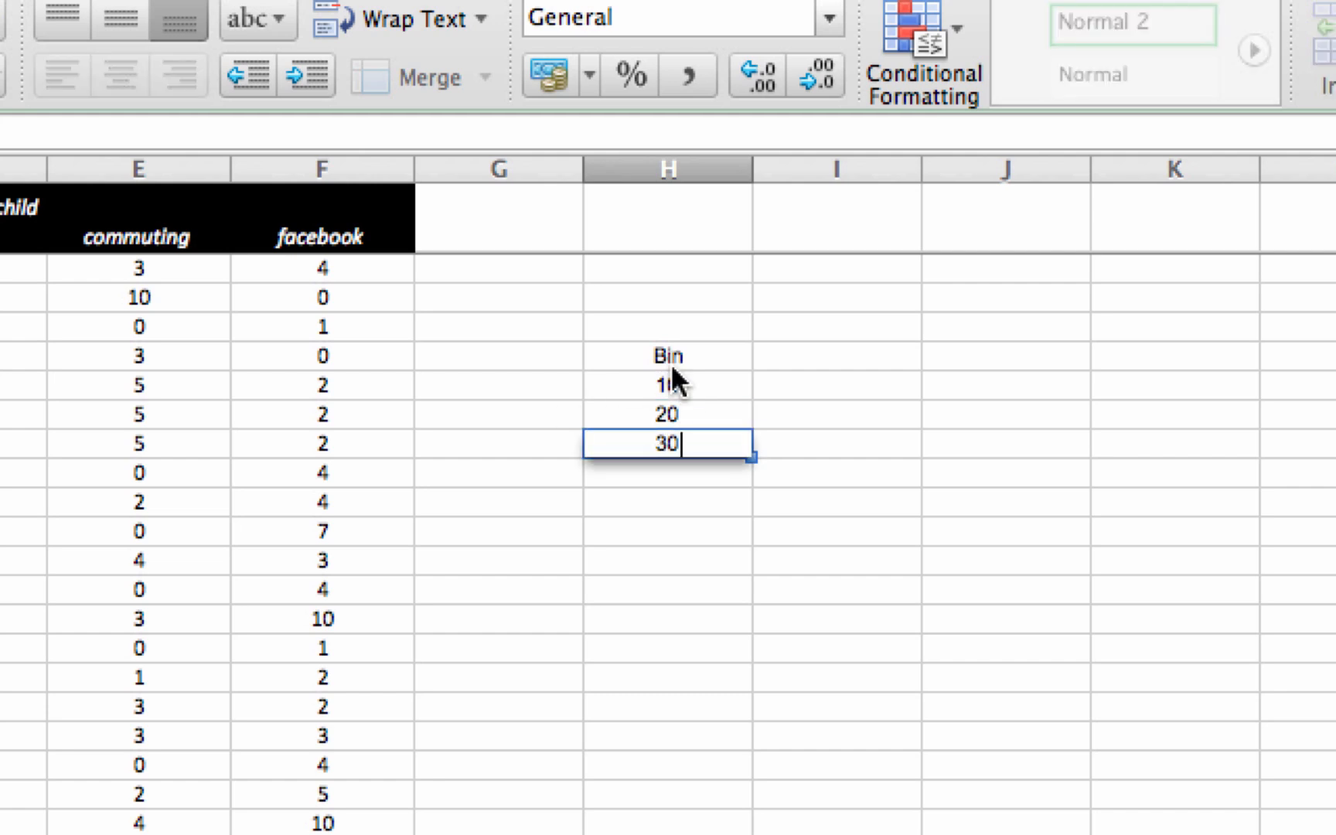
pyautogui.press('Return')
pyautogui.write('40')
pyautogui.press('Return')
pyautogui.write('50')
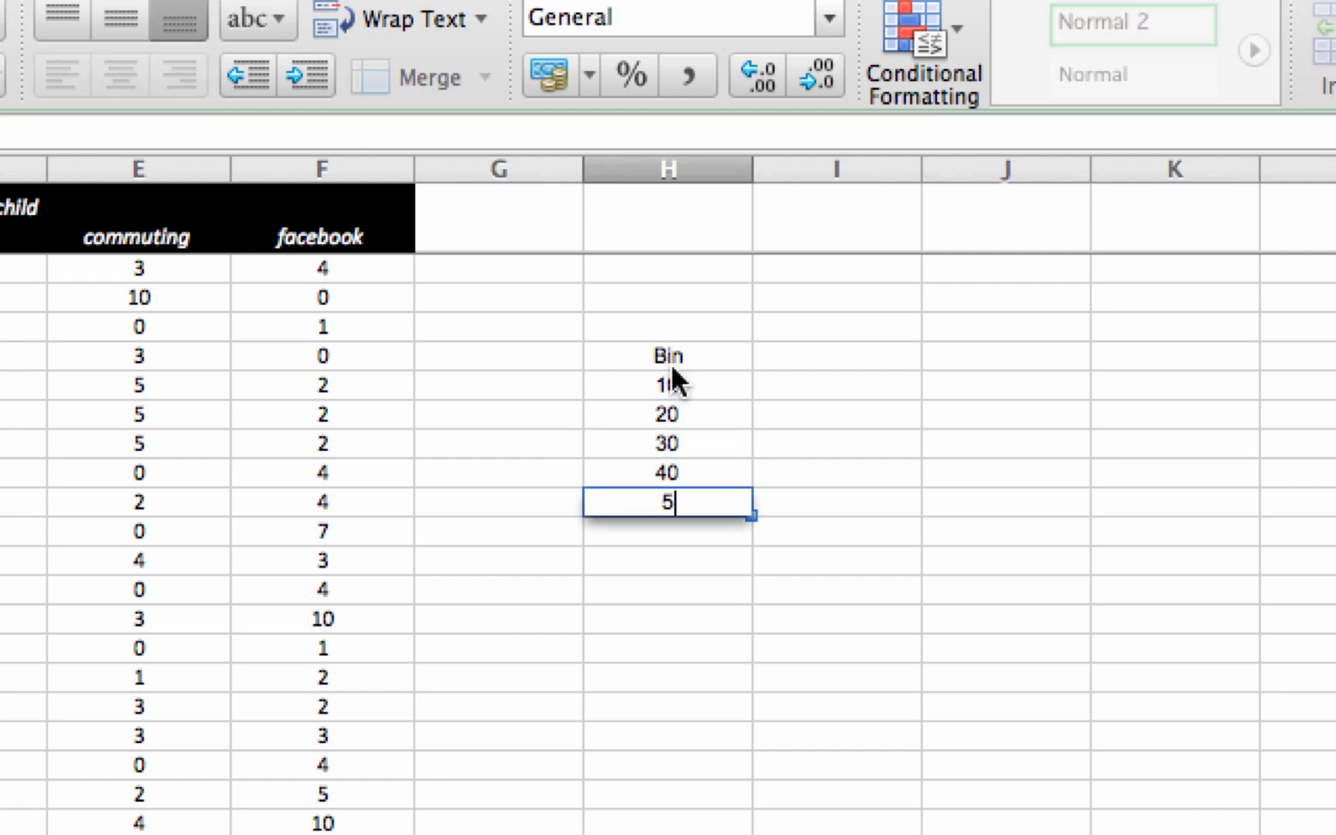
pyautogui.press('Return')
pyautogui.write('60')
pyautogui.press('Return')
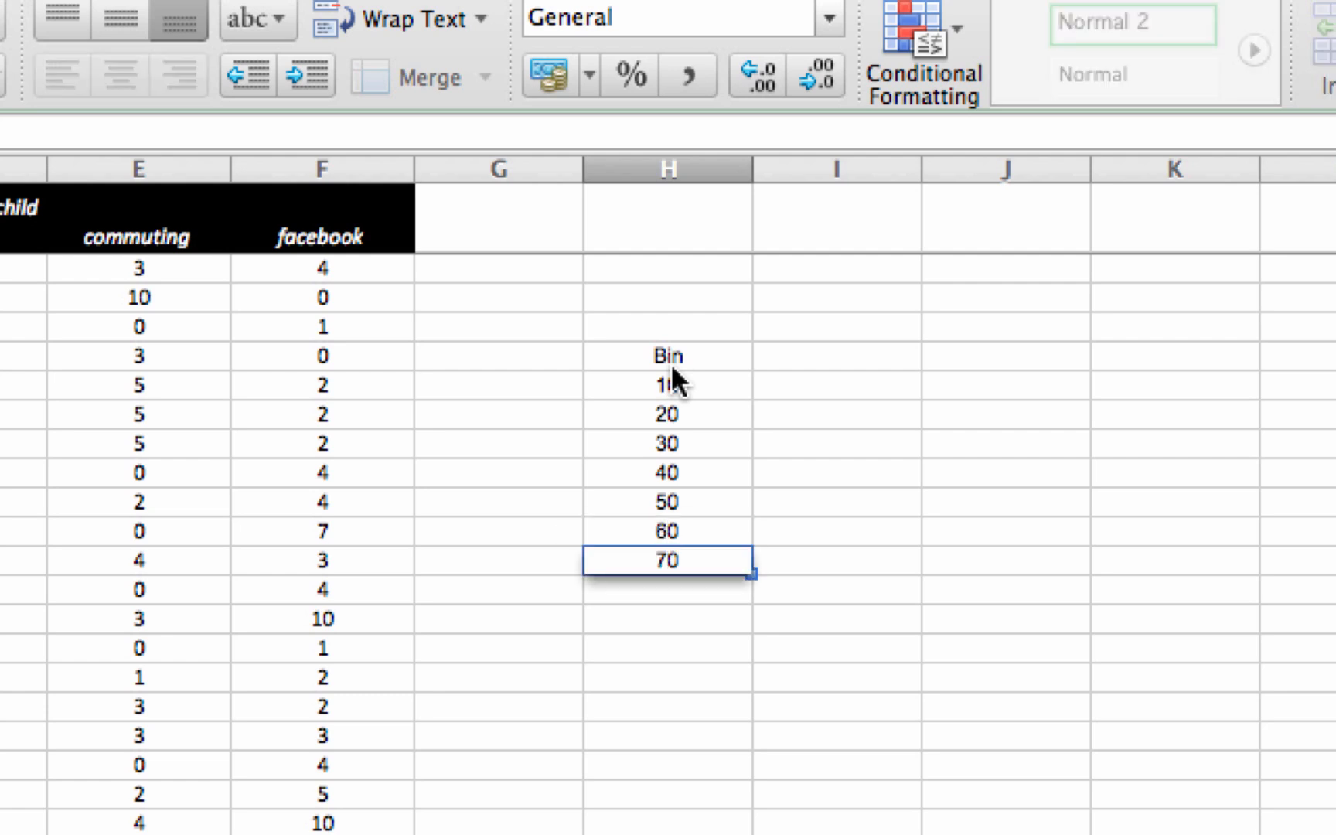
pyautogui.press('Return')
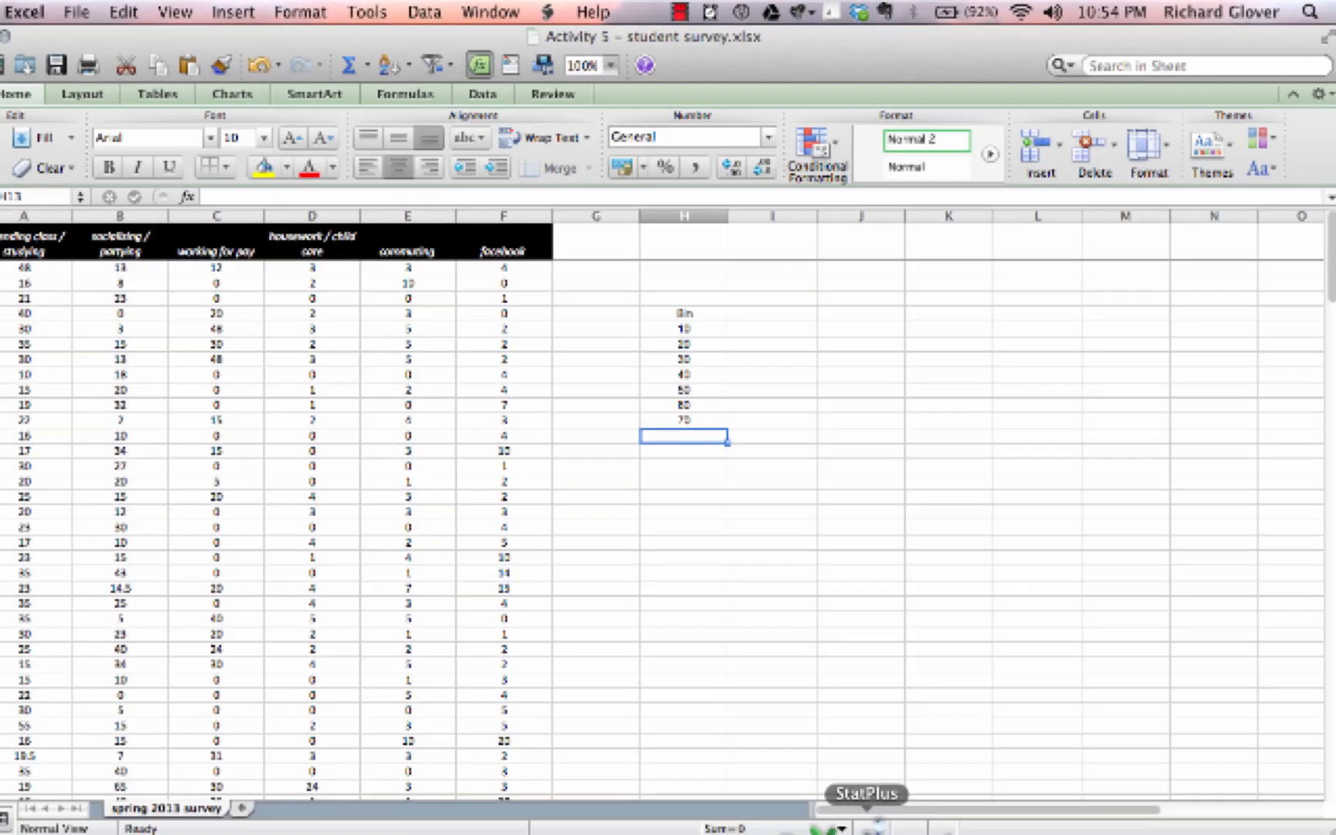
# Step: Open the StatPlus Histogram procedure and accept its advanced options with empty bins hidden
pyautogui.click(866, 817)
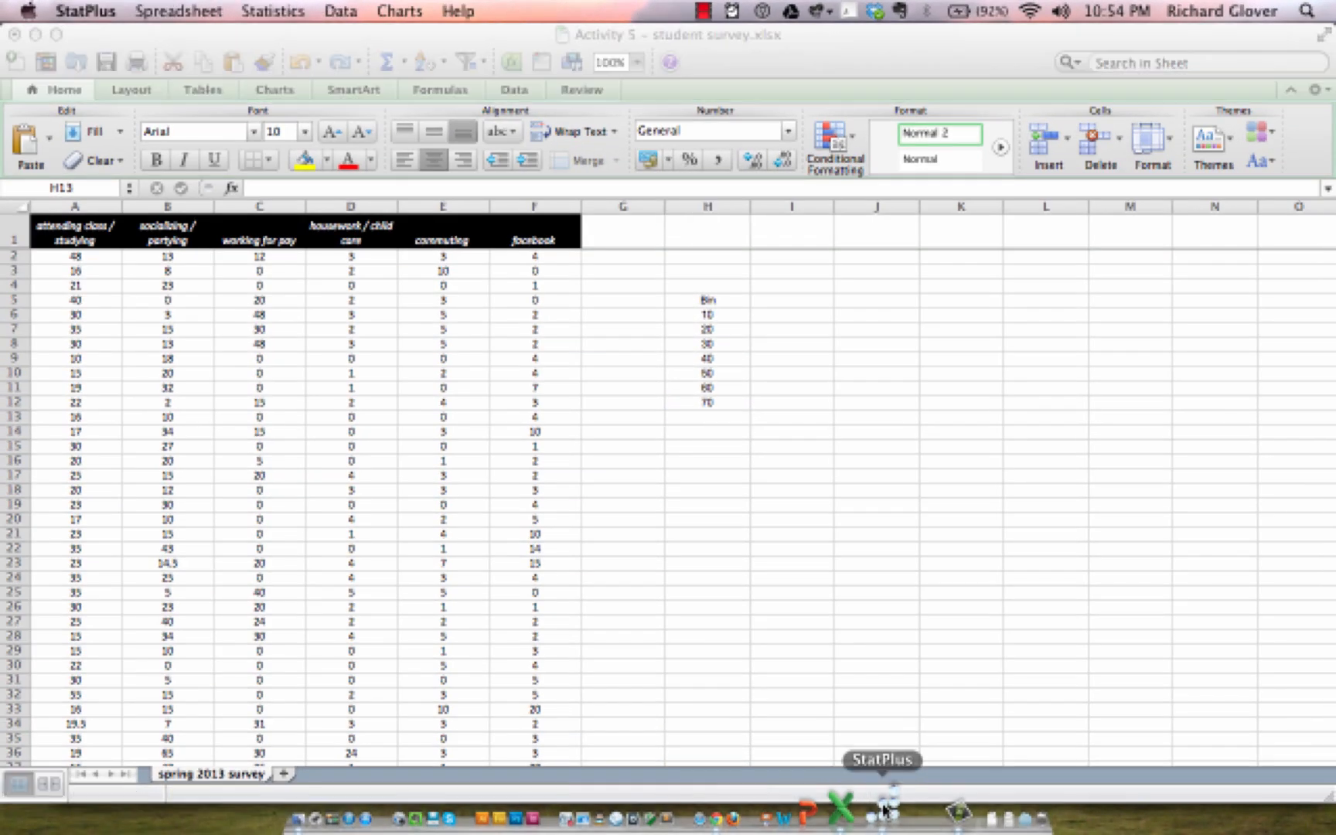
pyautogui.click(249, 10)
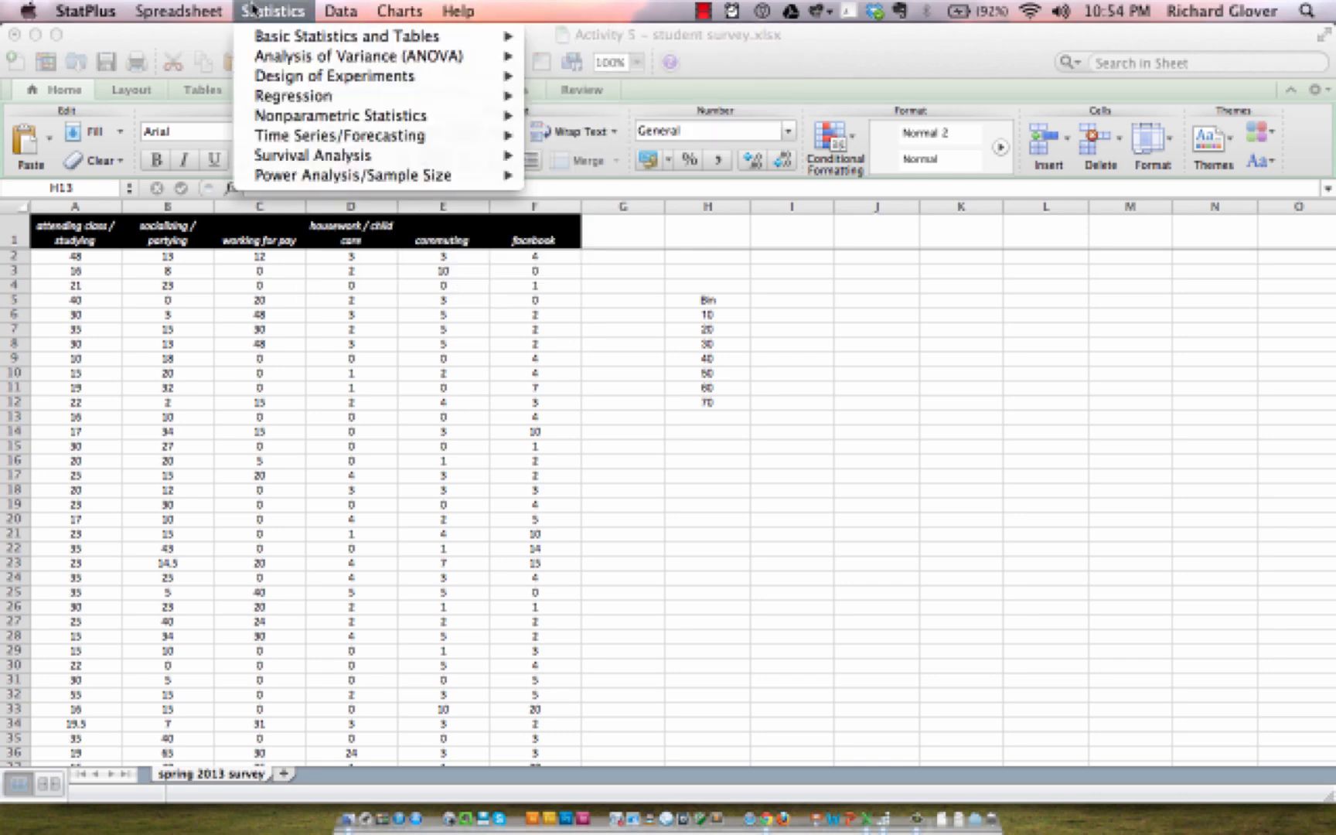
pyautogui.moveTo(474, 40)
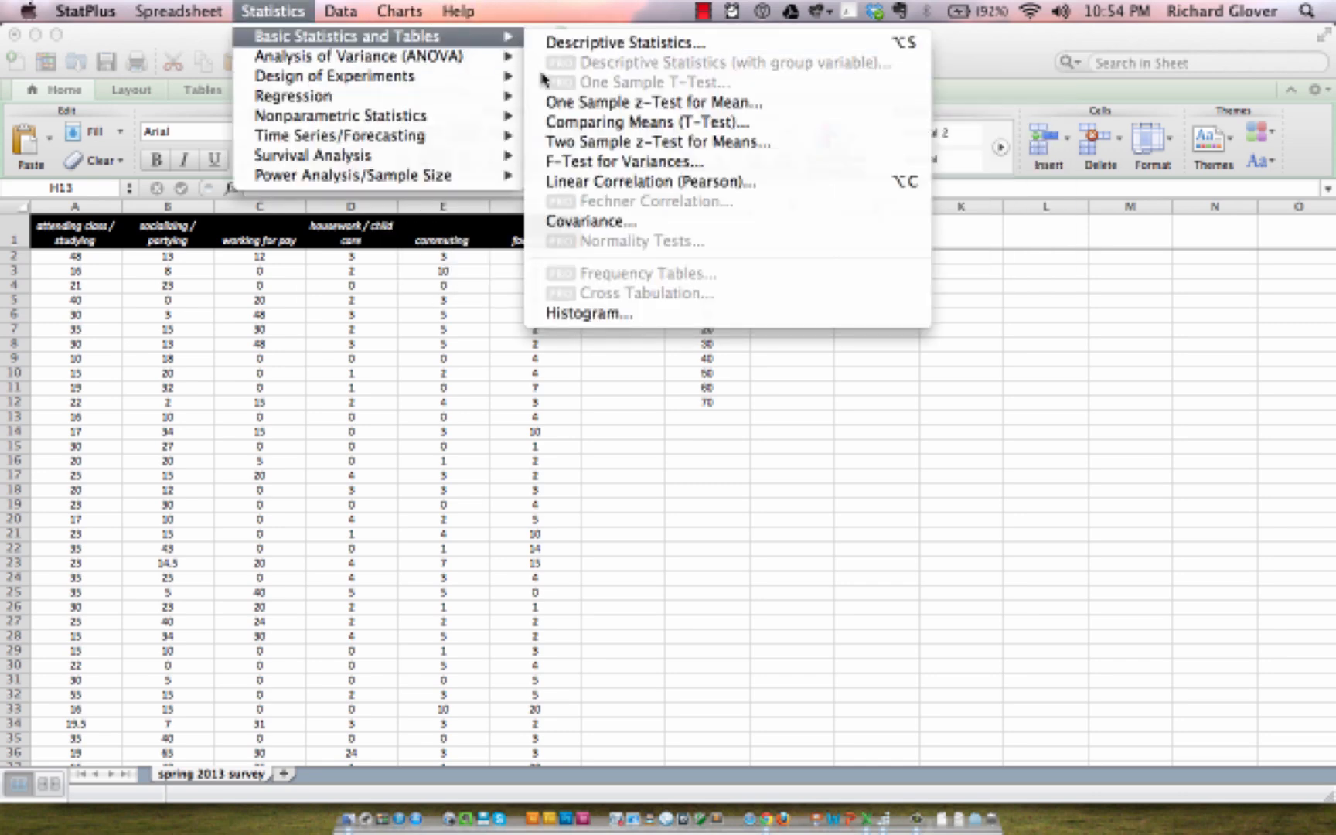
pyautogui.click(570, 311)
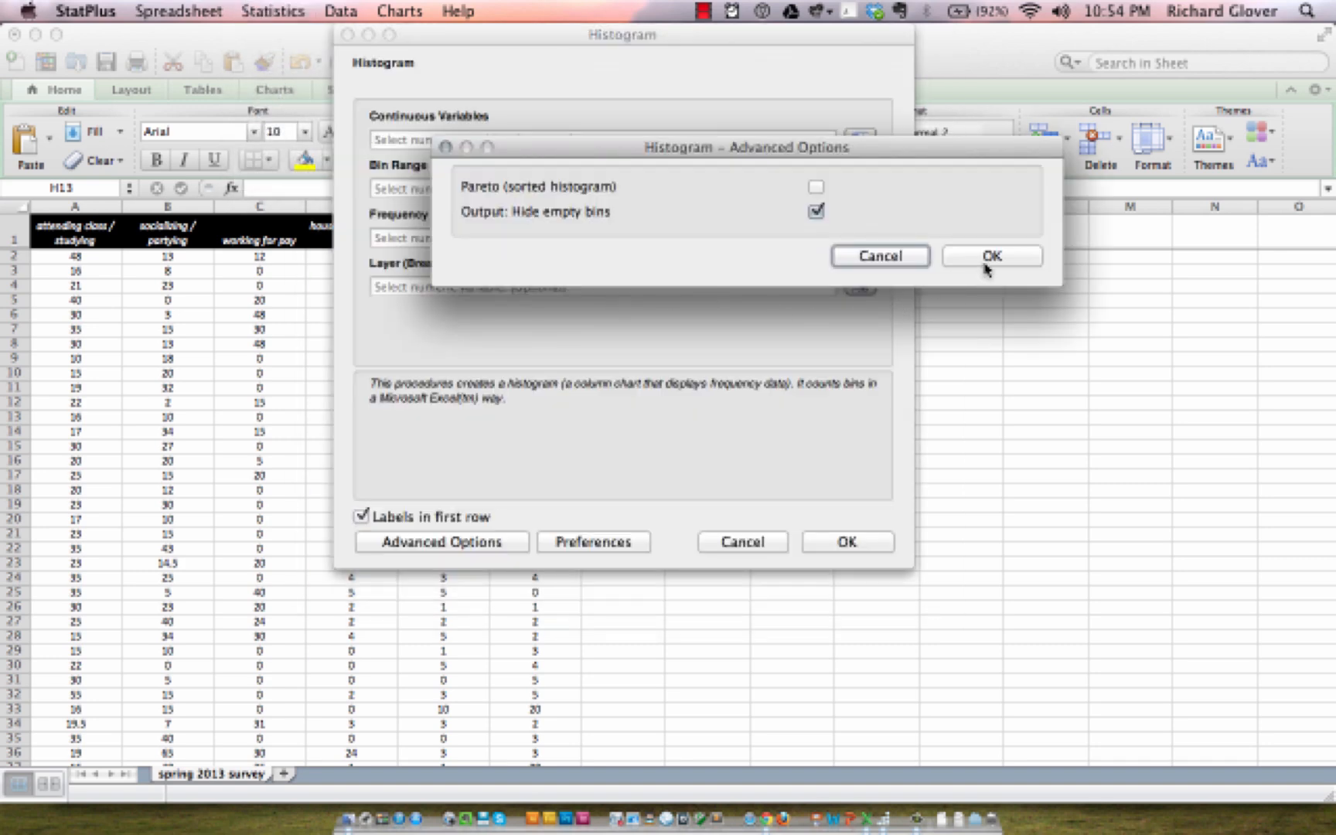
pyautogui.click(990, 259)
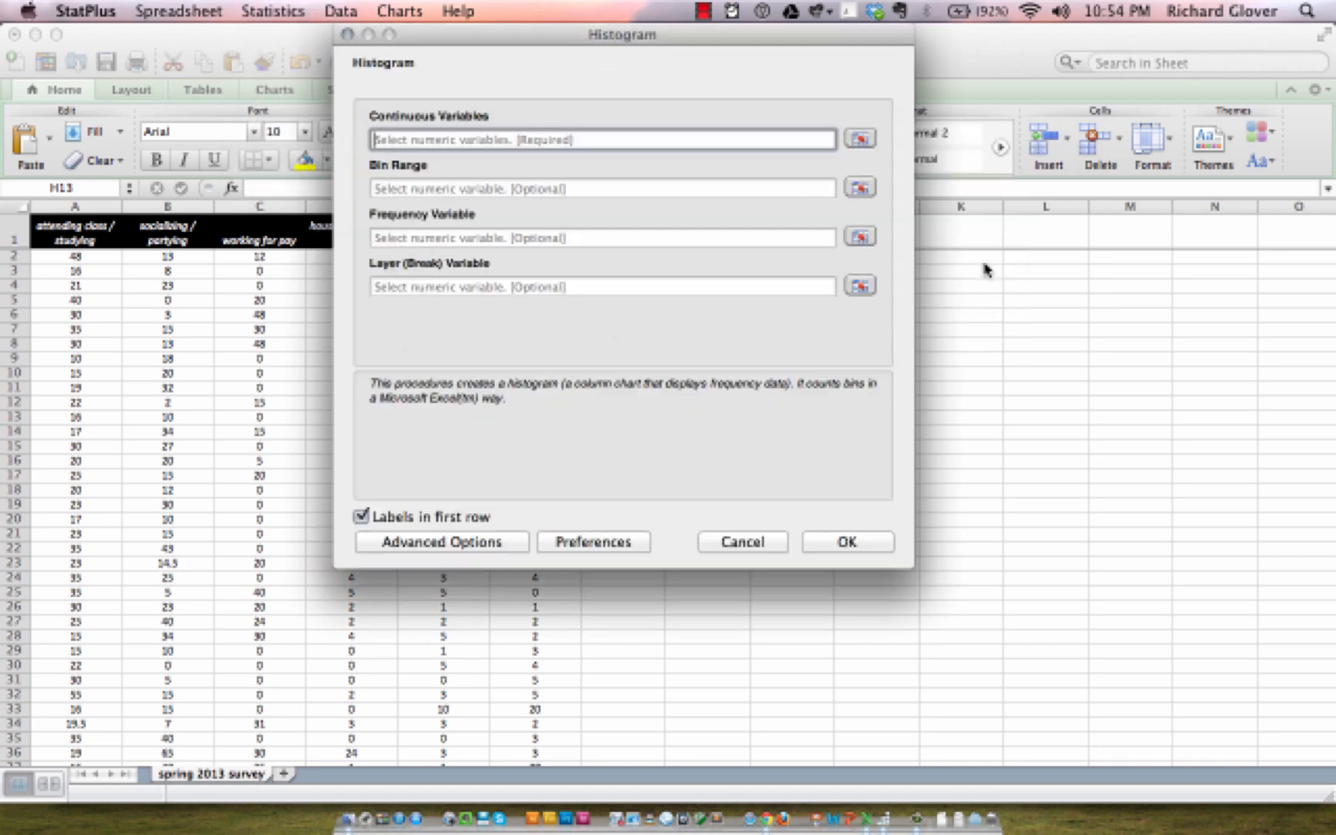
# Step: Set the histogram's continuous variable to the attending class / studying column A
pyautogui.click(864, 144)
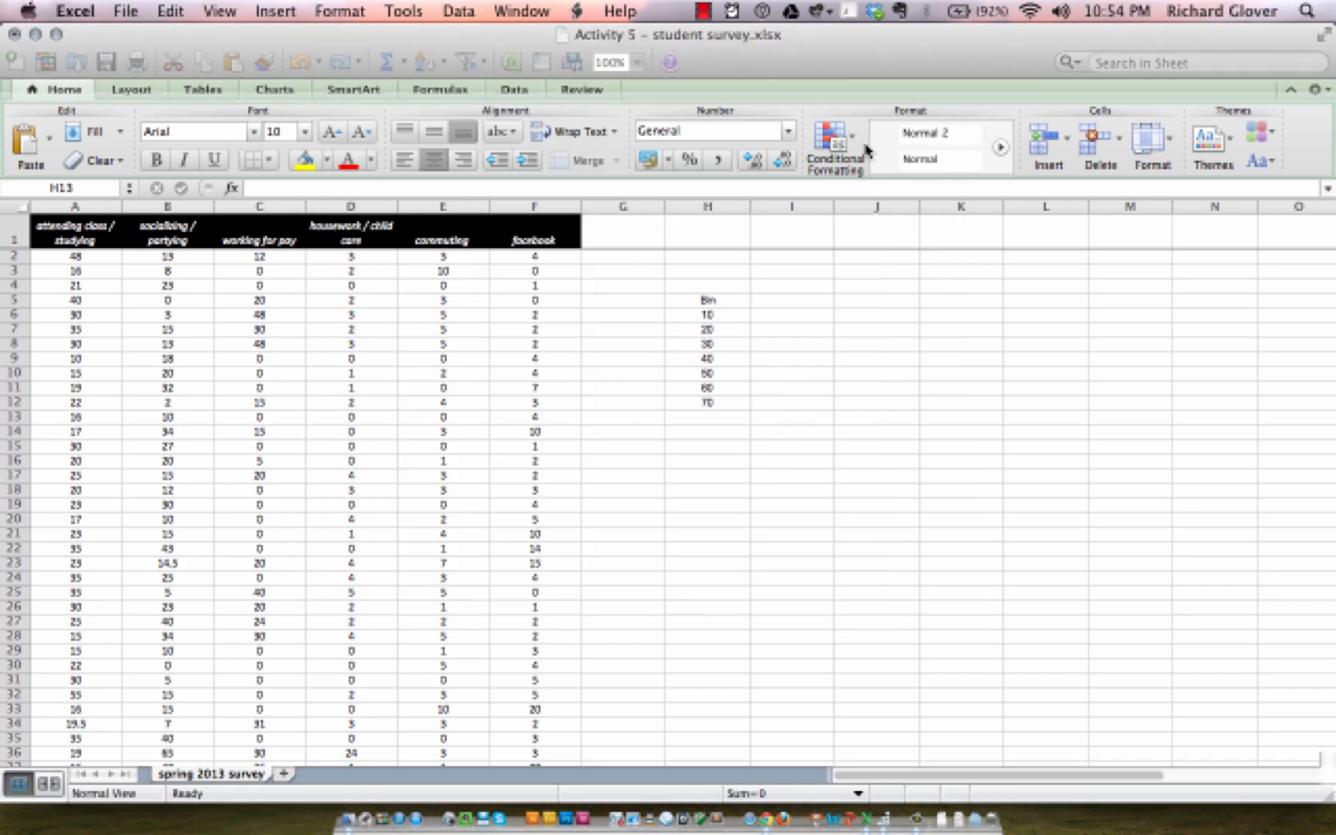
pyautogui.click(84, 202)
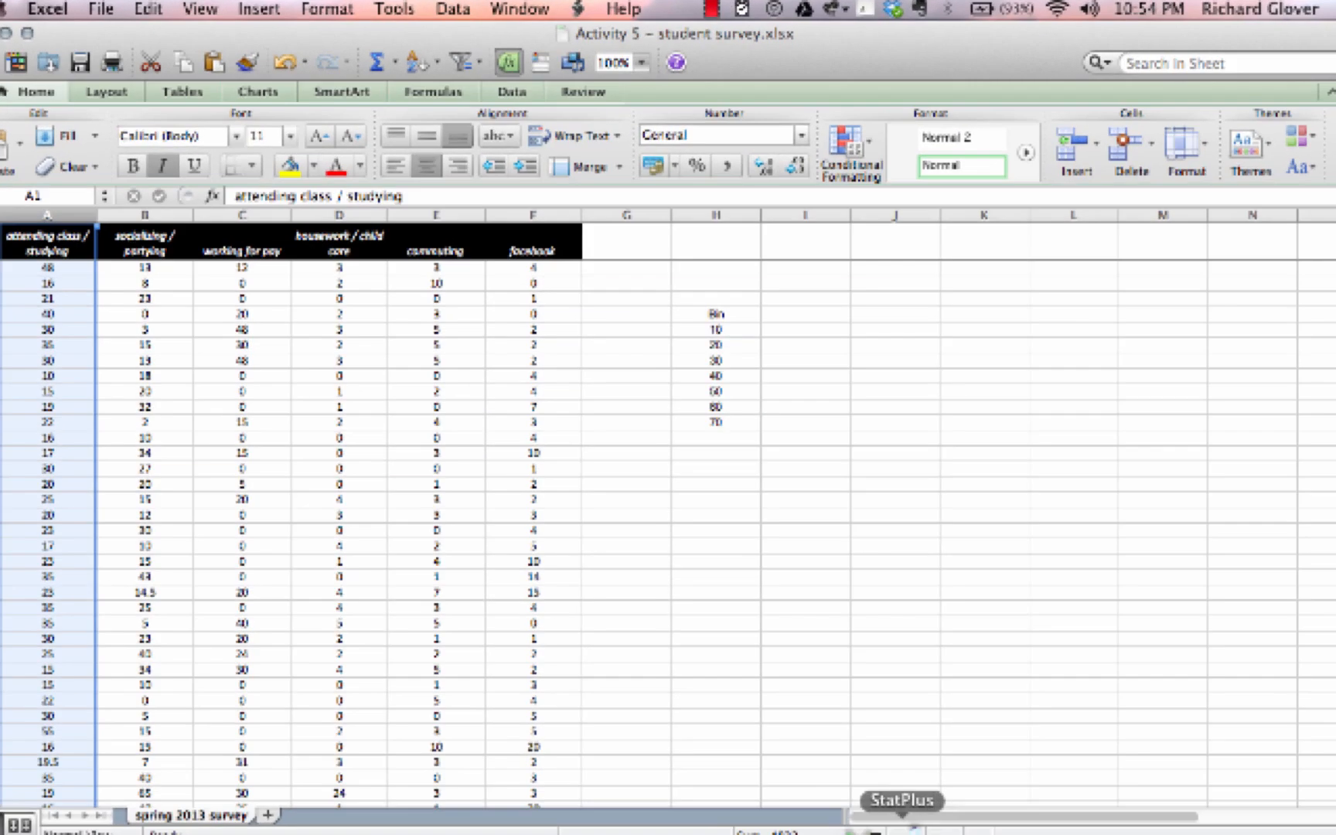
pyautogui.click(884, 818)
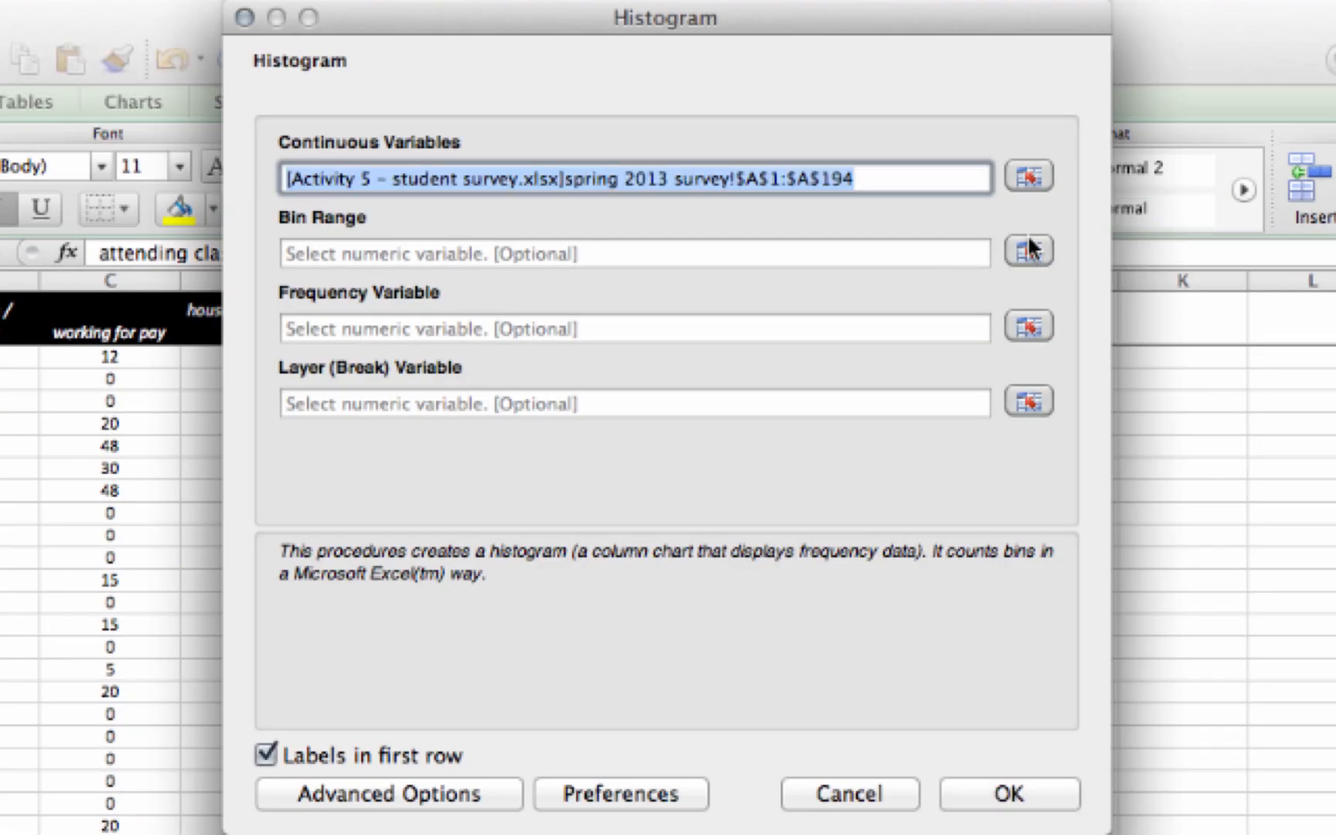
# Step: Set the bin range to H5:H12 and run the histogram
pyautogui.click(1029, 252)
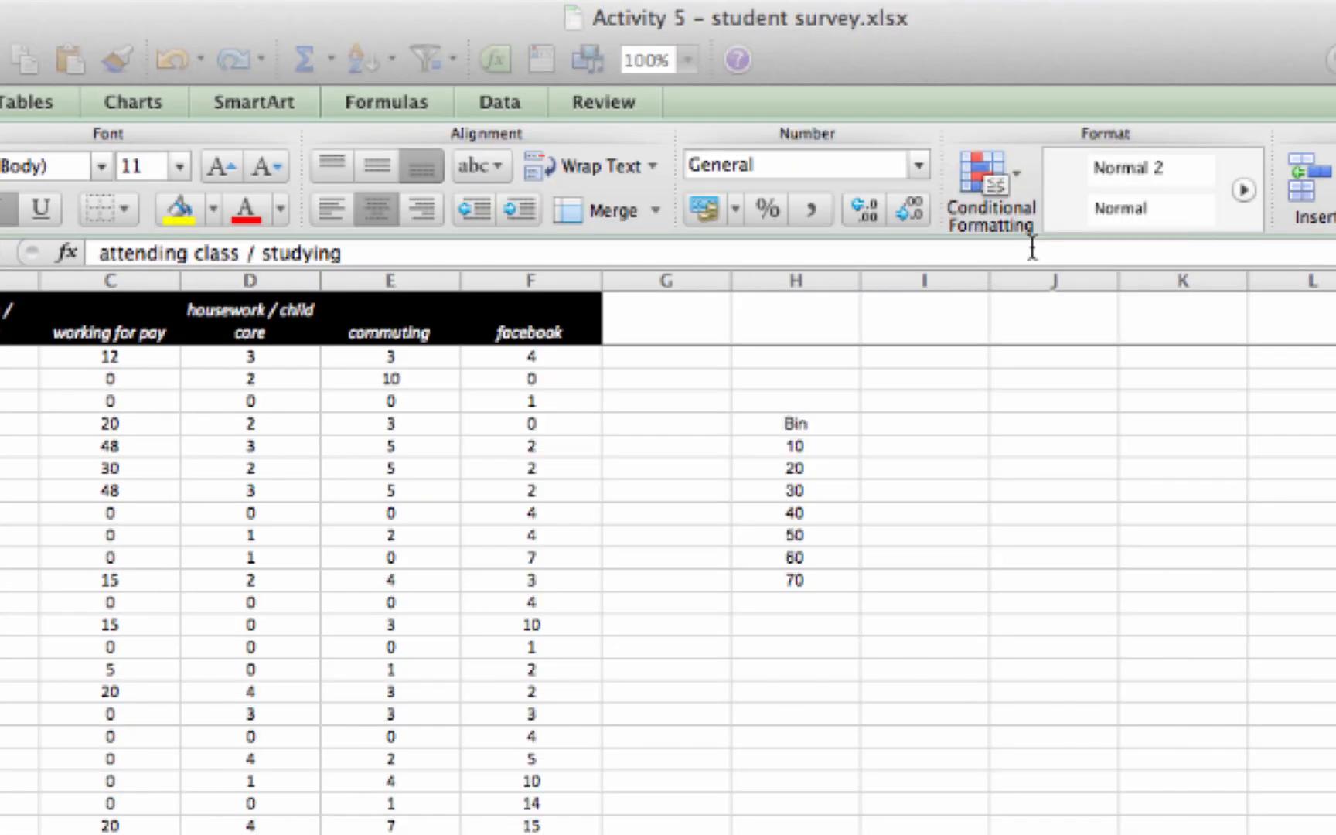
pyautogui.moveTo(814, 424); pyautogui.dragTo(804, 576)
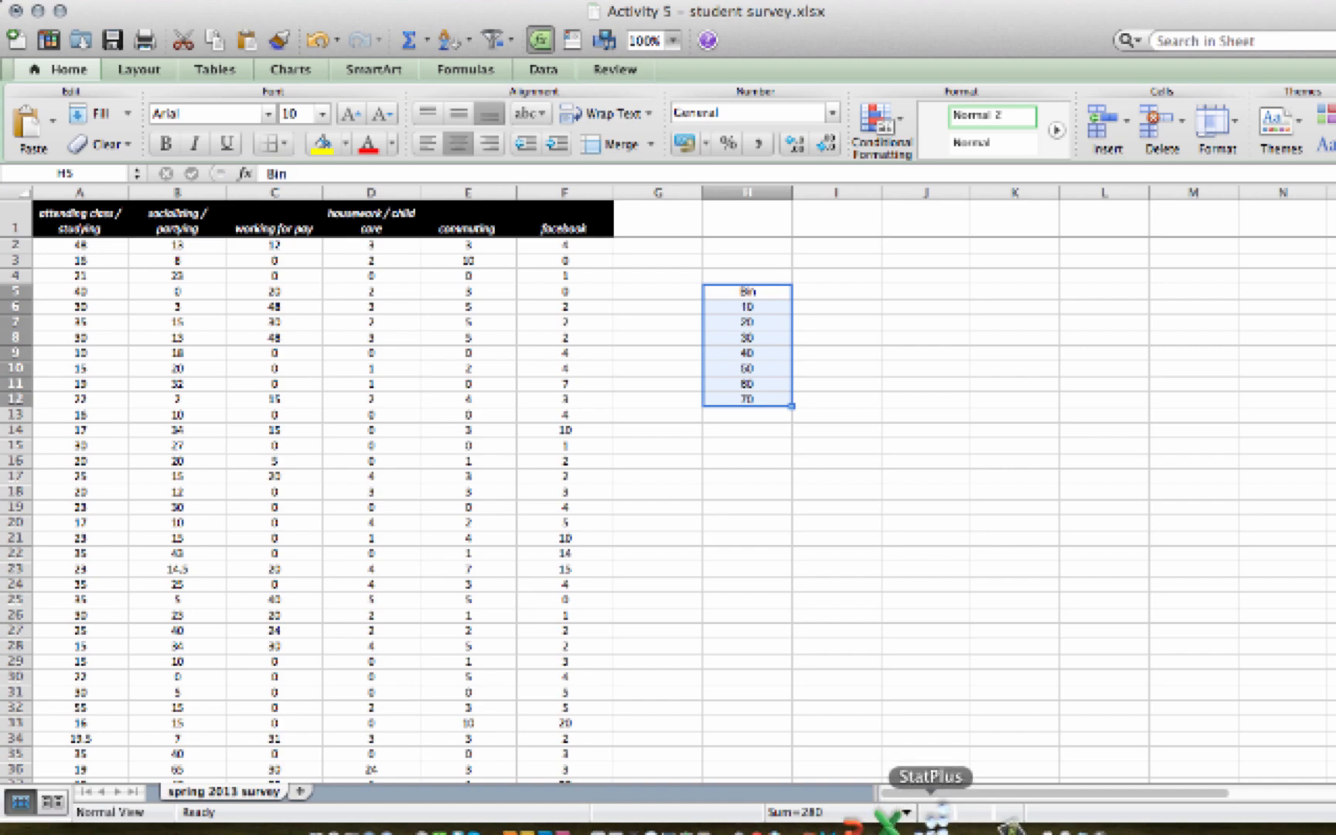
pyautogui.click(936, 812)
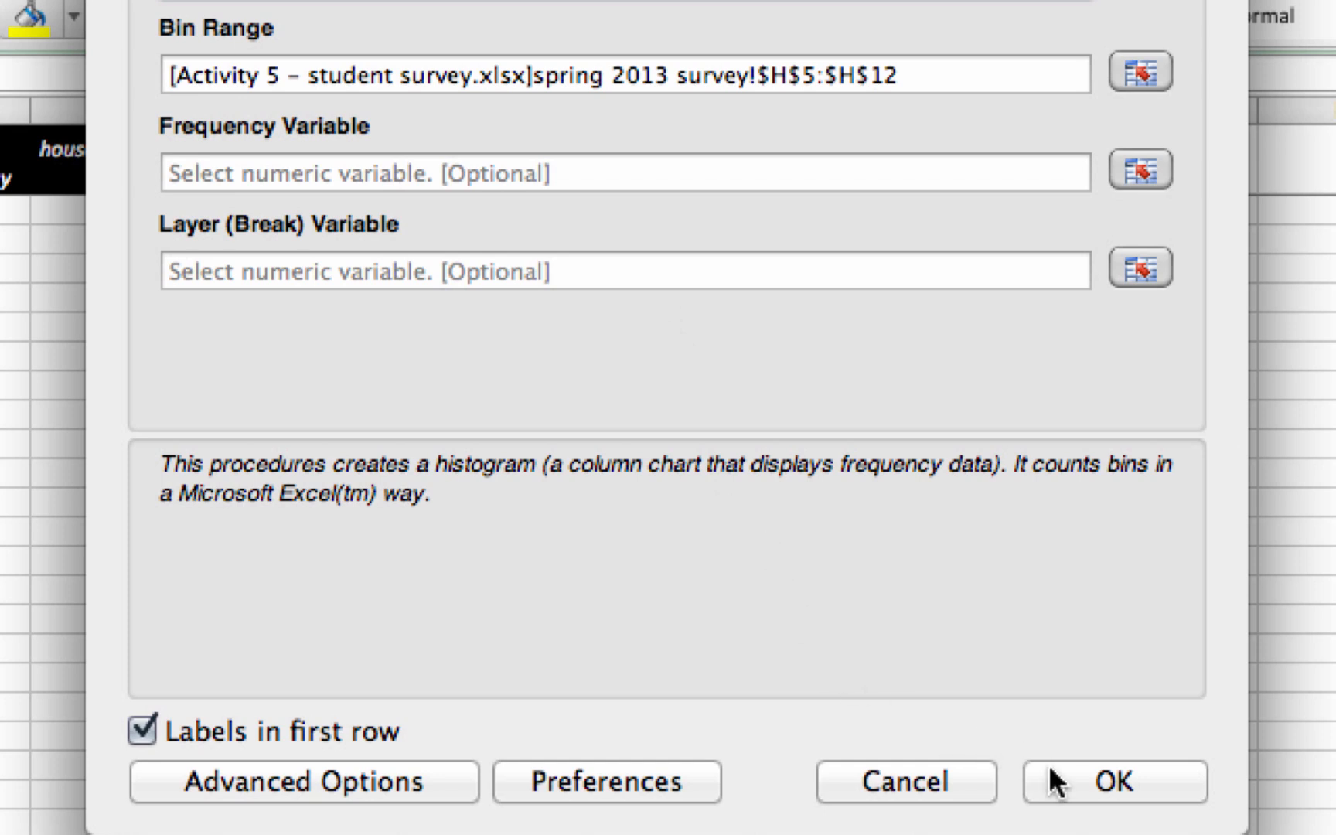
pyautogui.click(1092, 785)
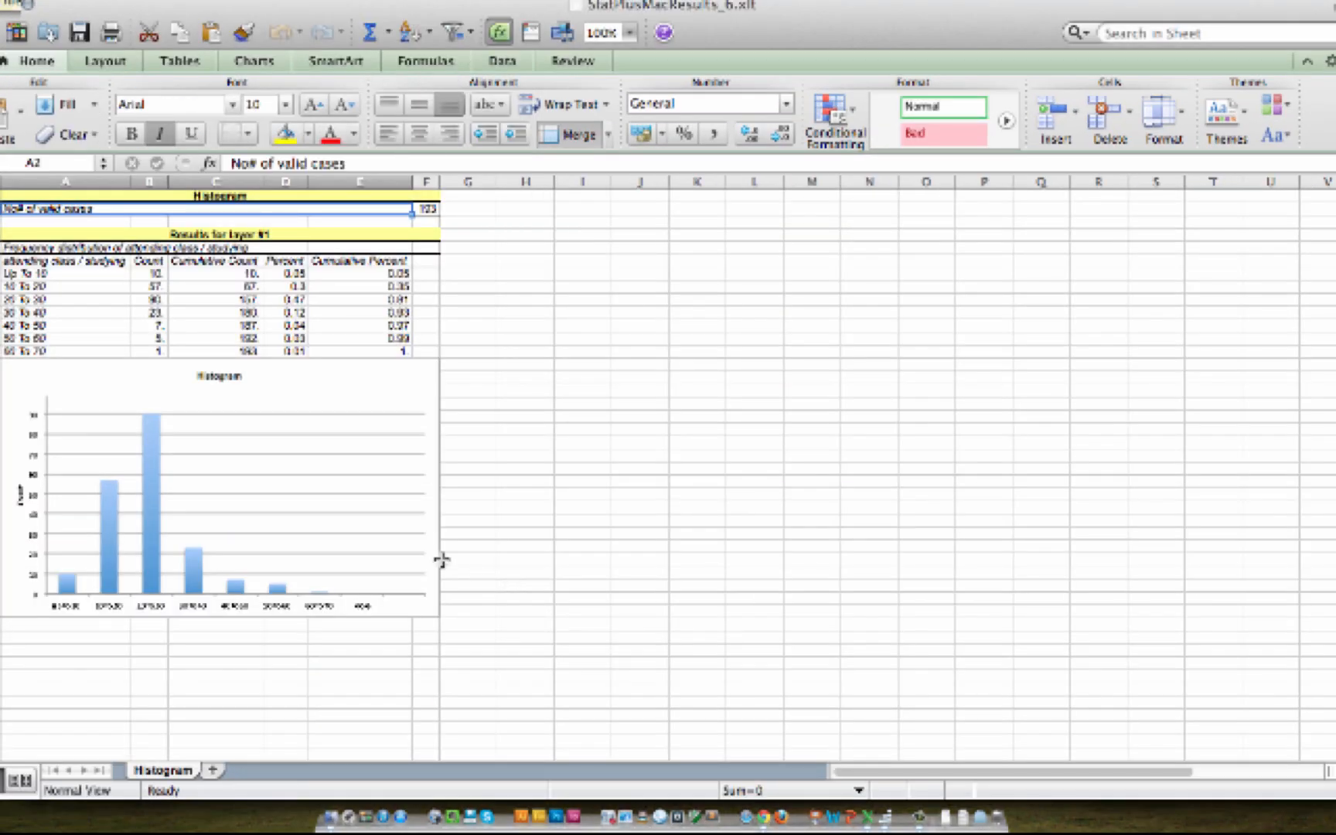
# Step: Move the histogram chart beside the frequency table and enlarge it
pyautogui.moveTo(186, 550)
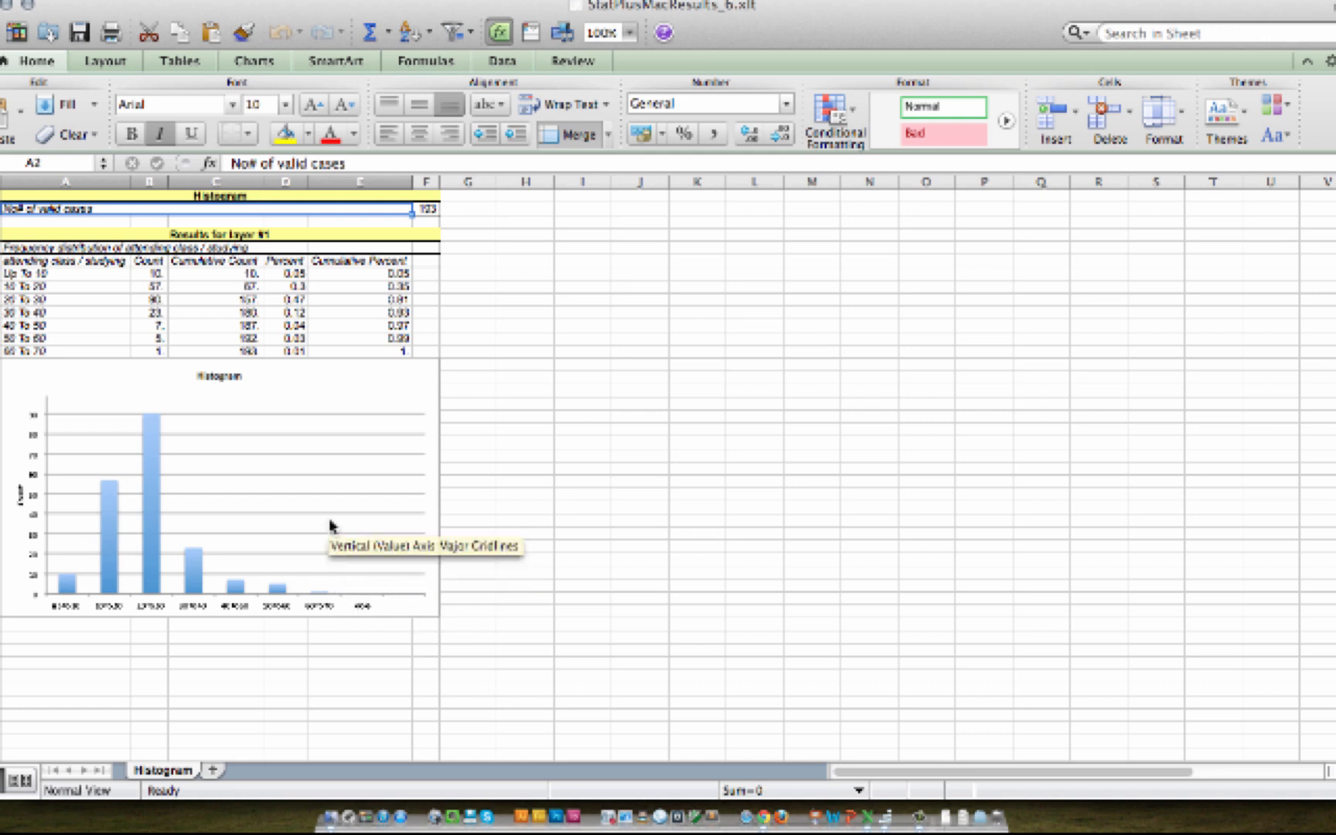
pyautogui.click(302, 384)
pyautogui.moveTo(301, 384); pyautogui.dragTo(775, 236)
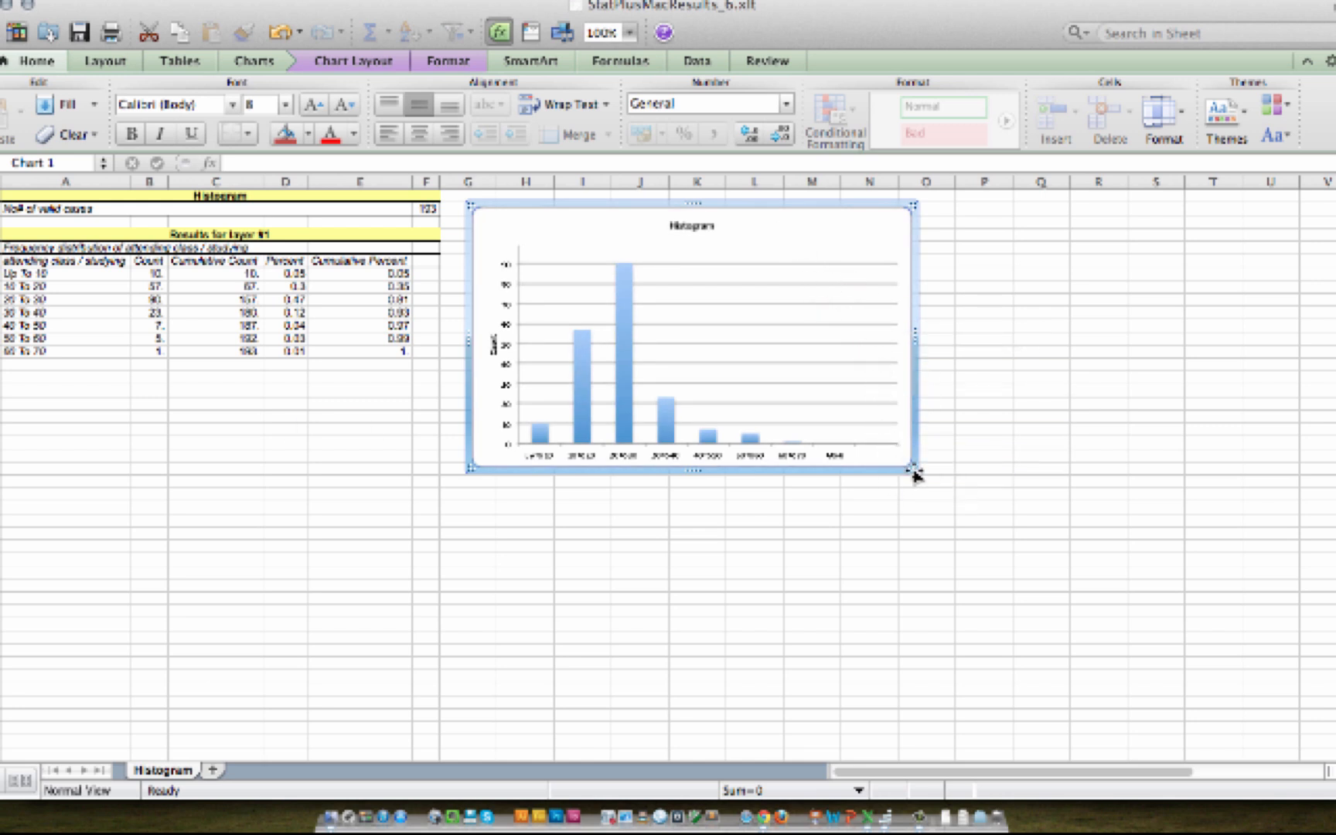
pyautogui.moveTo(913, 473); pyautogui.dragTo(1129, 608)
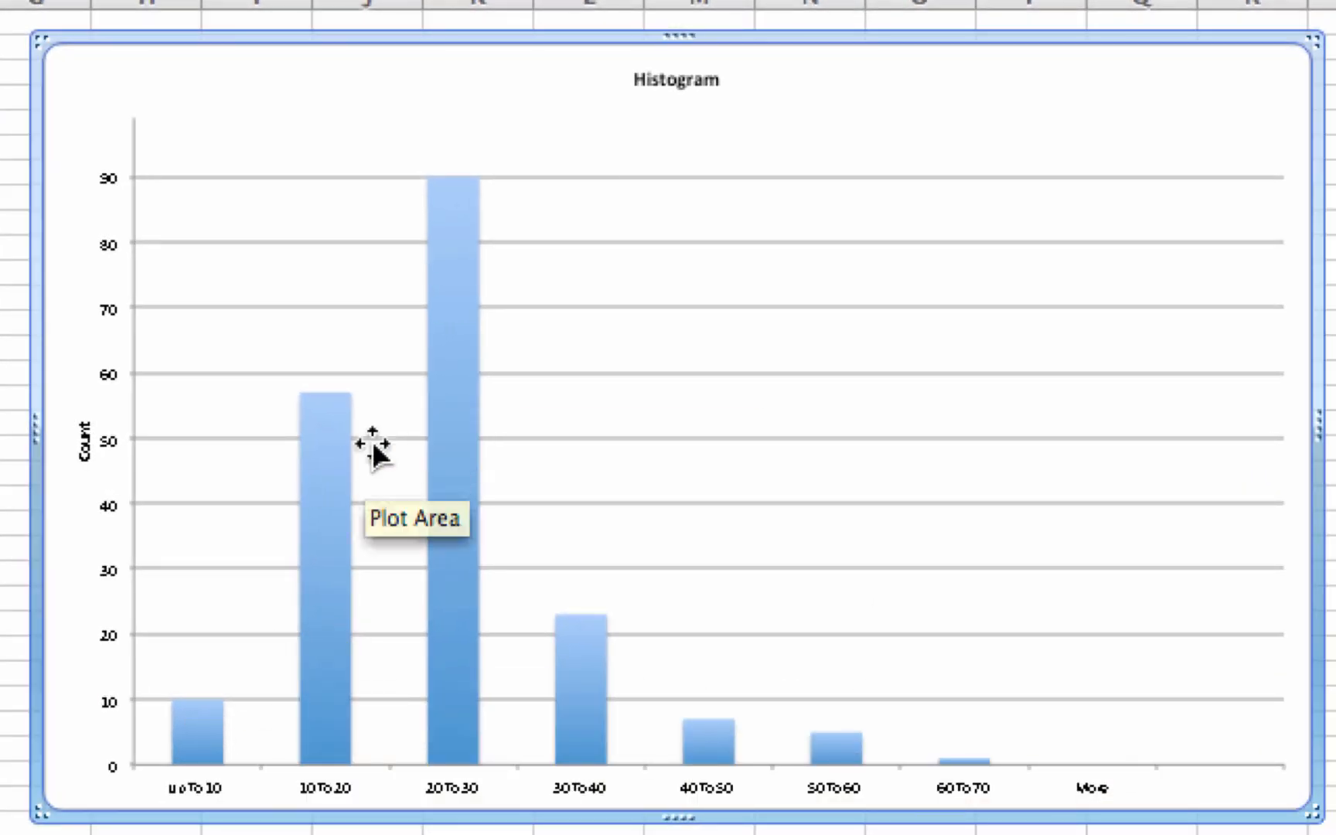
# Step: Copy the results table A1:F13 and paste it into the survey sheet at cell I5
pyautogui.moveTo(334, 429)
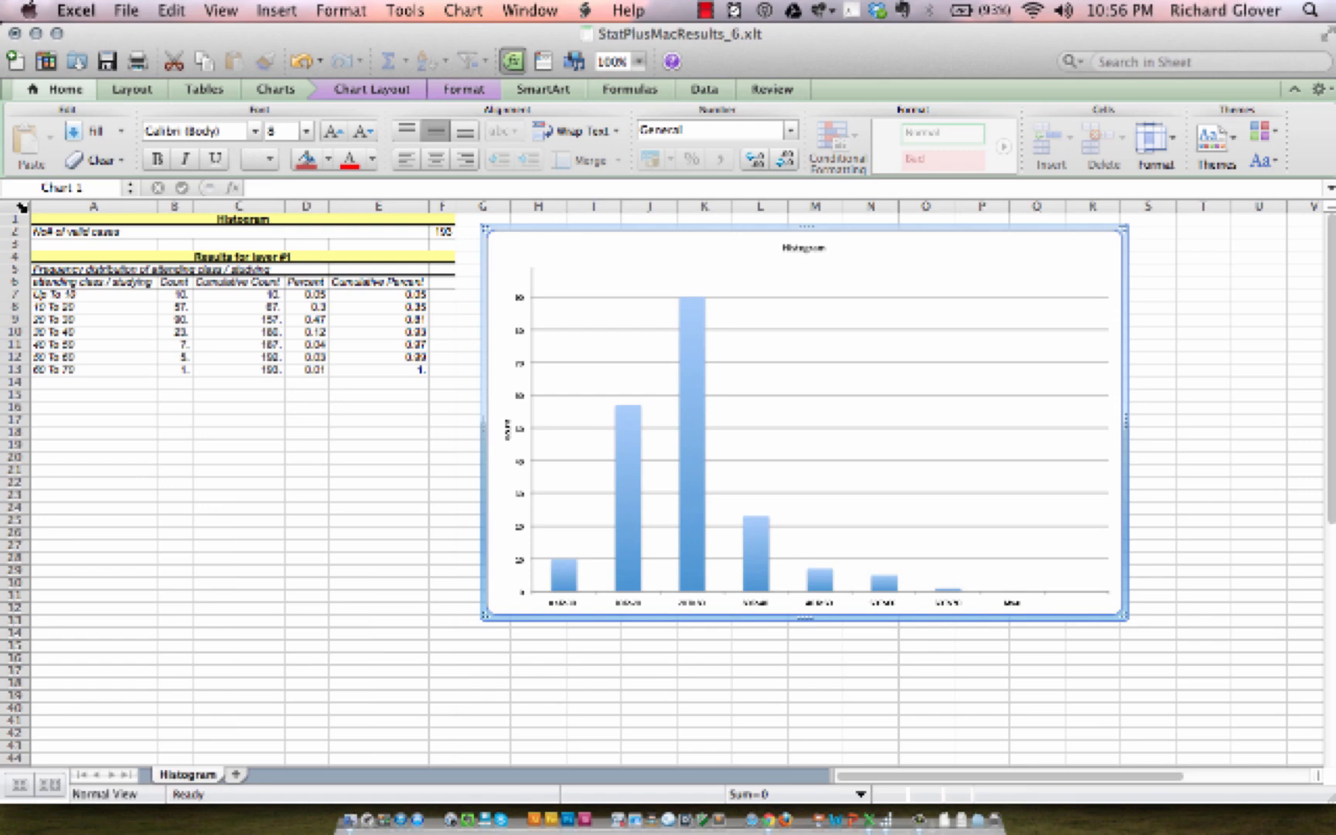
pyautogui.moveTo(232, 224); pyautogui.dragTo(427, 380)
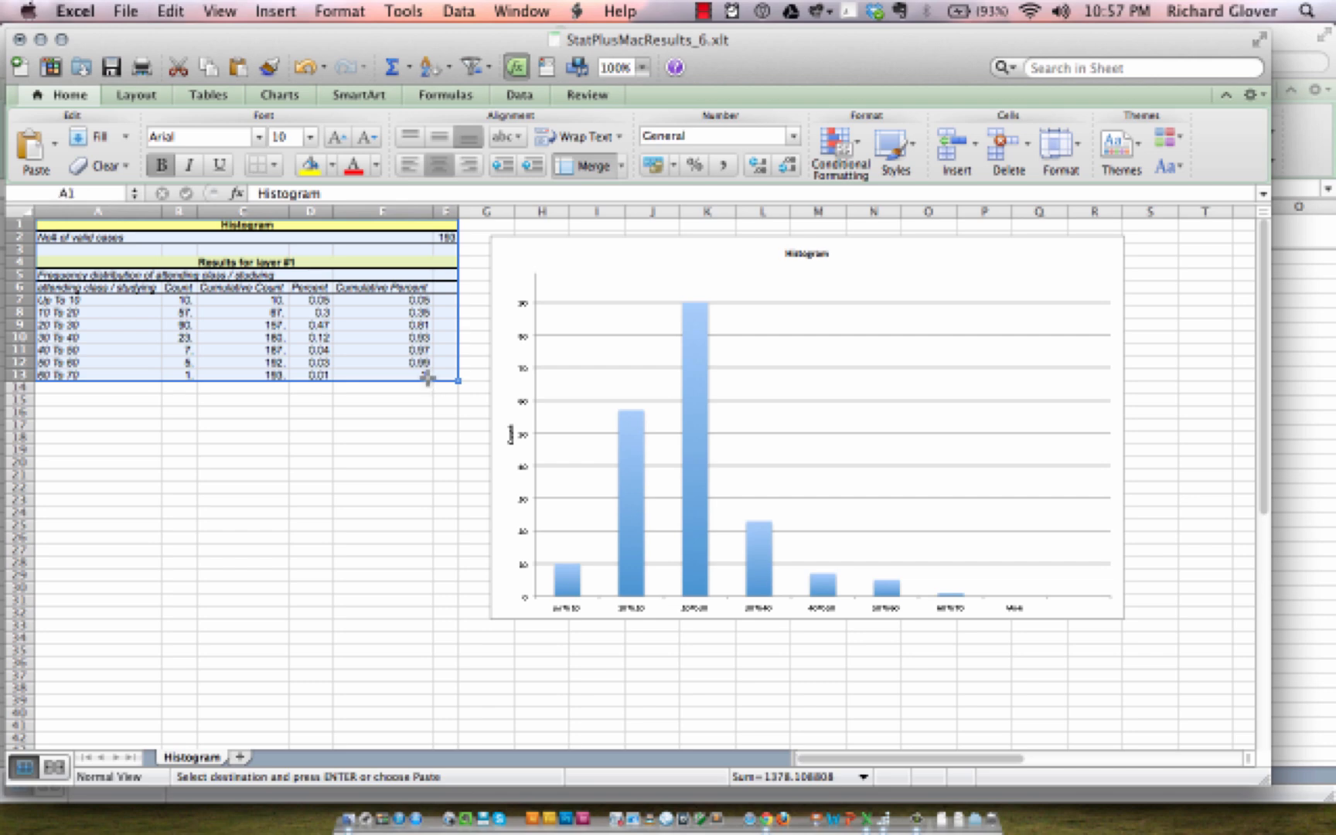
pyautogui.click(1312, 559)
pyautogui.press('super+v')
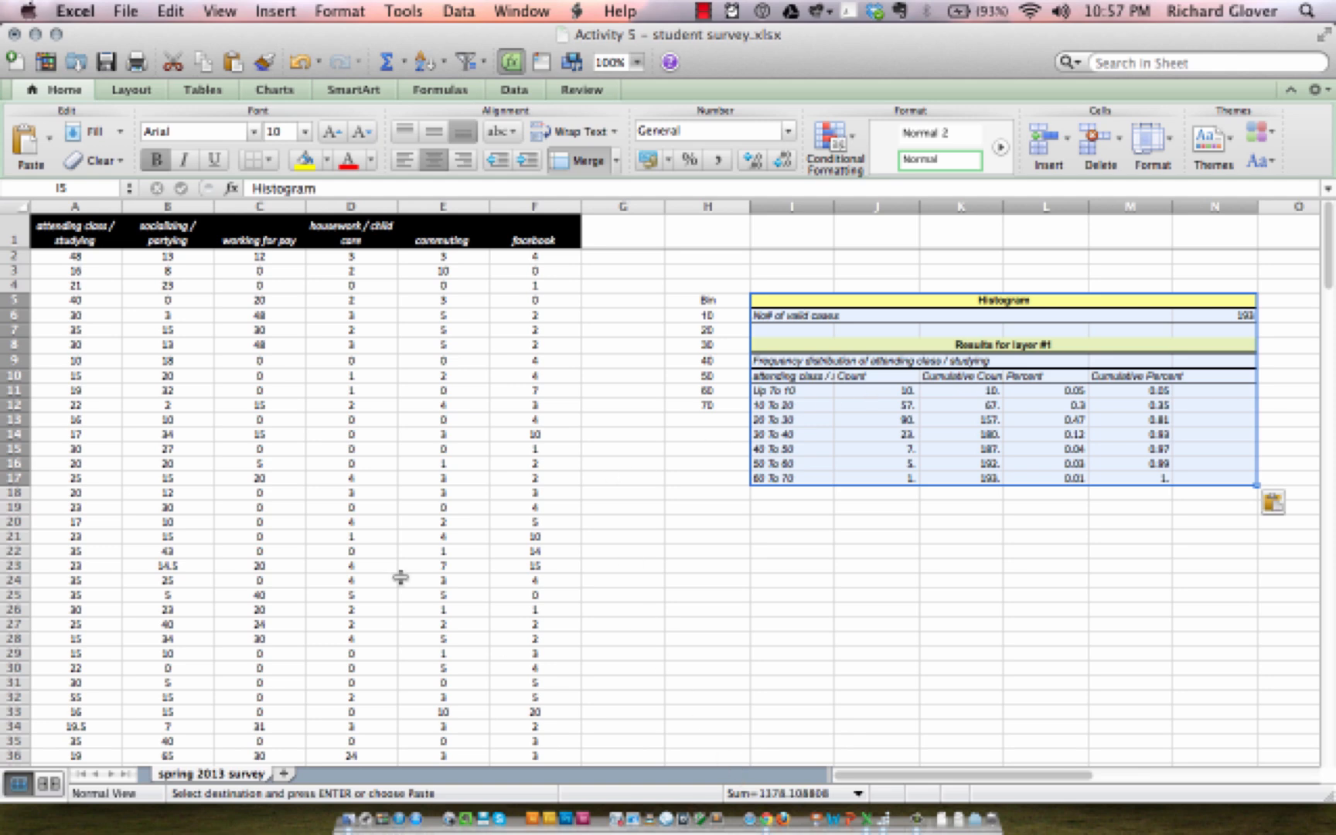
# Step: Copy the histogram chart from the results workbook
pyautogui.hotkey('ctrl', 'Down')
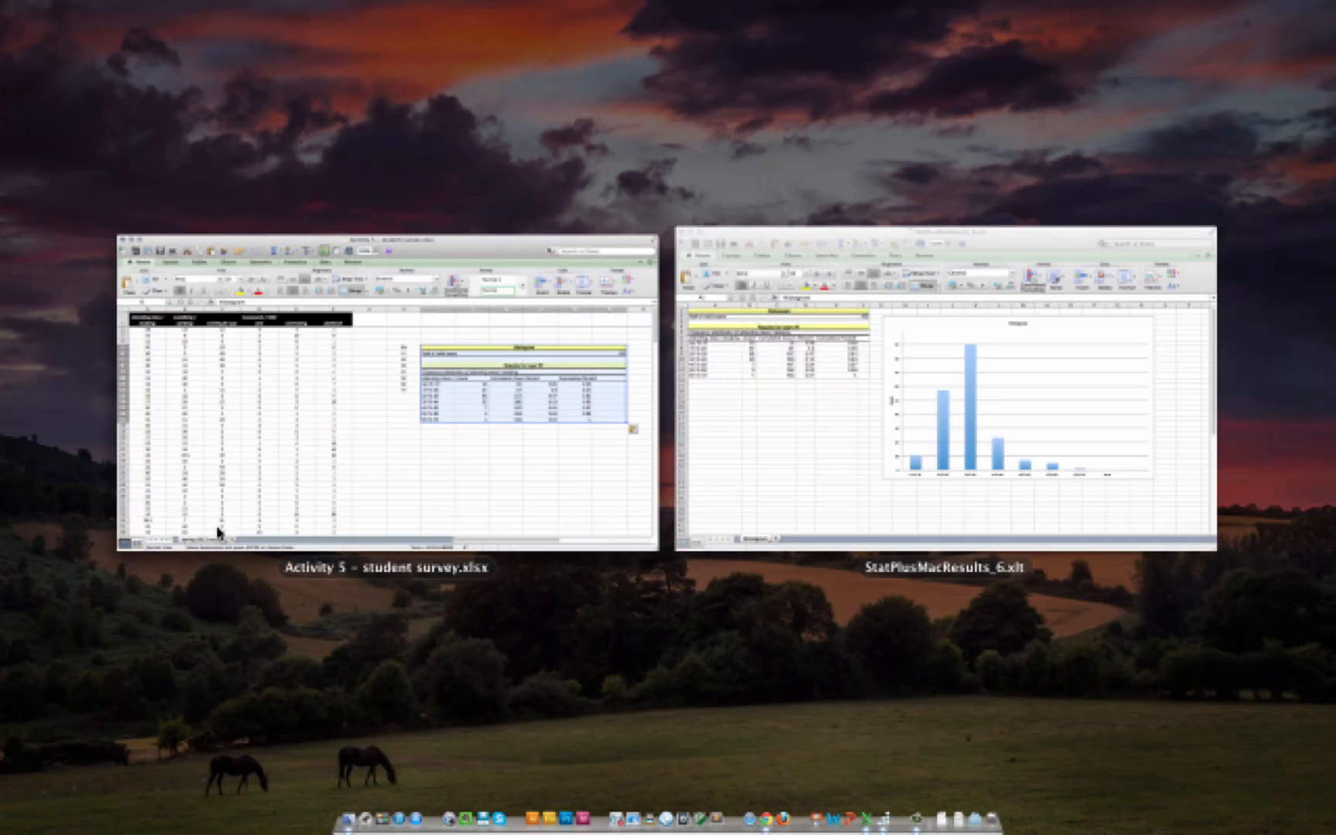
pyautogui.click(888, 358)
pyautogui.click(887, 358)
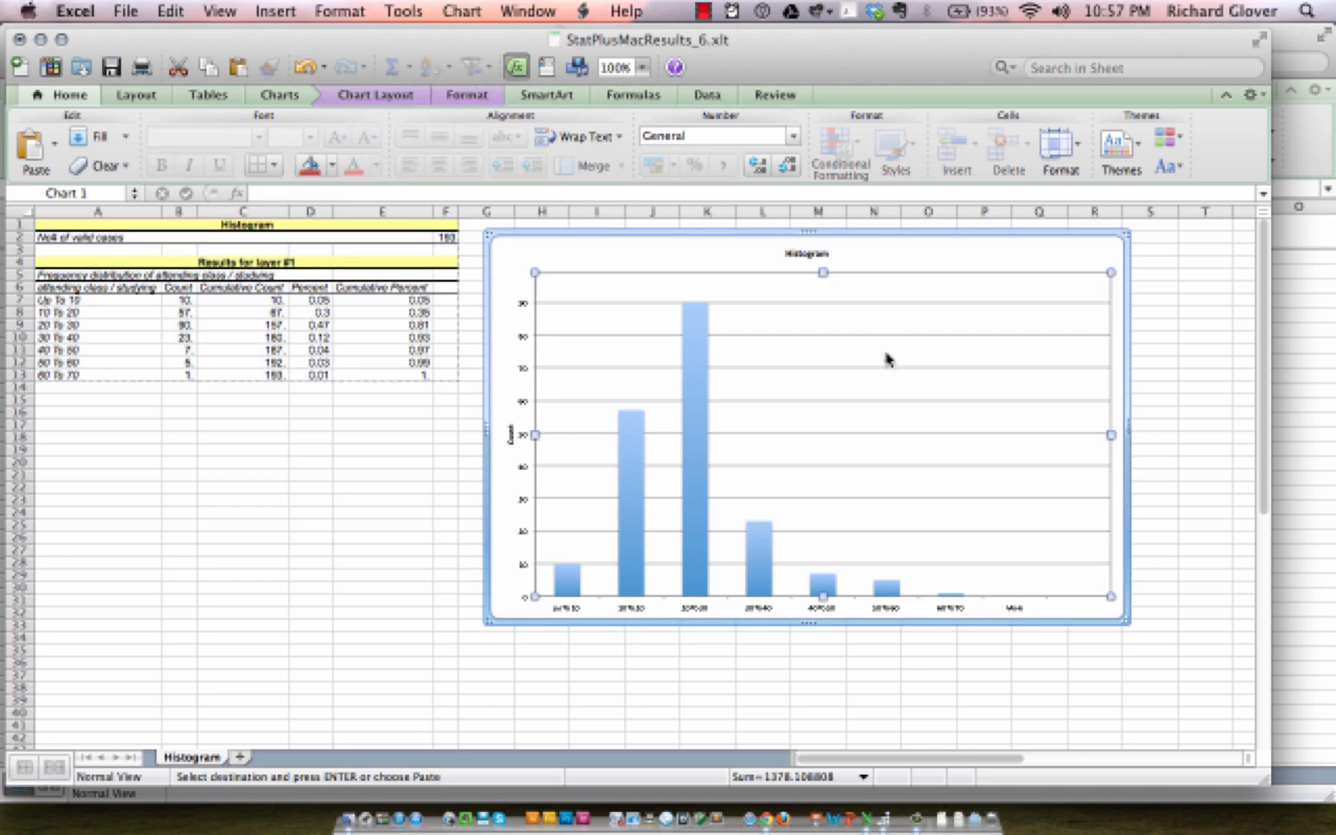
pyautogui.press('super+c')
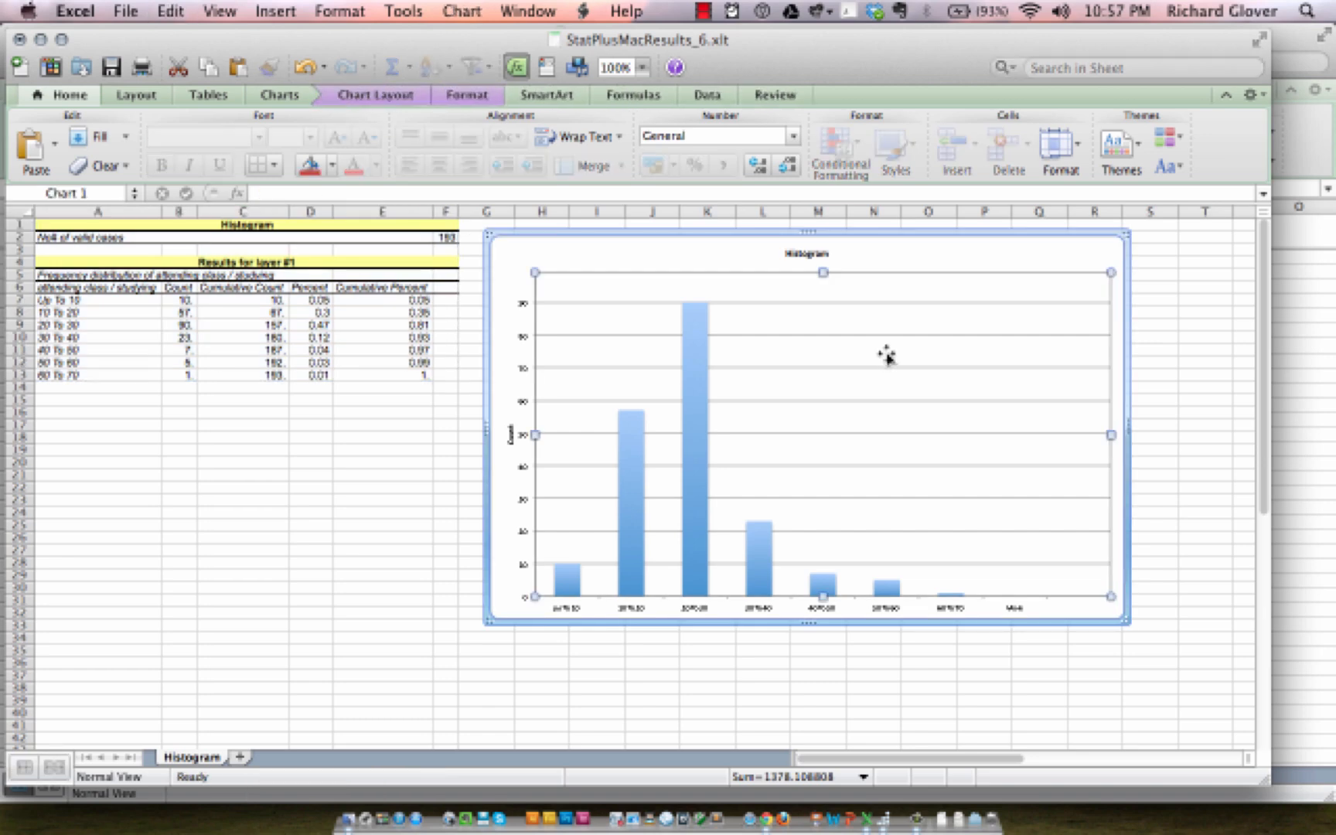
# Step: Paste the histogram chart into the survey sheet below the pasted frequency table, at cell I19
pyautogui.hotkey('ctrl', 'Down')
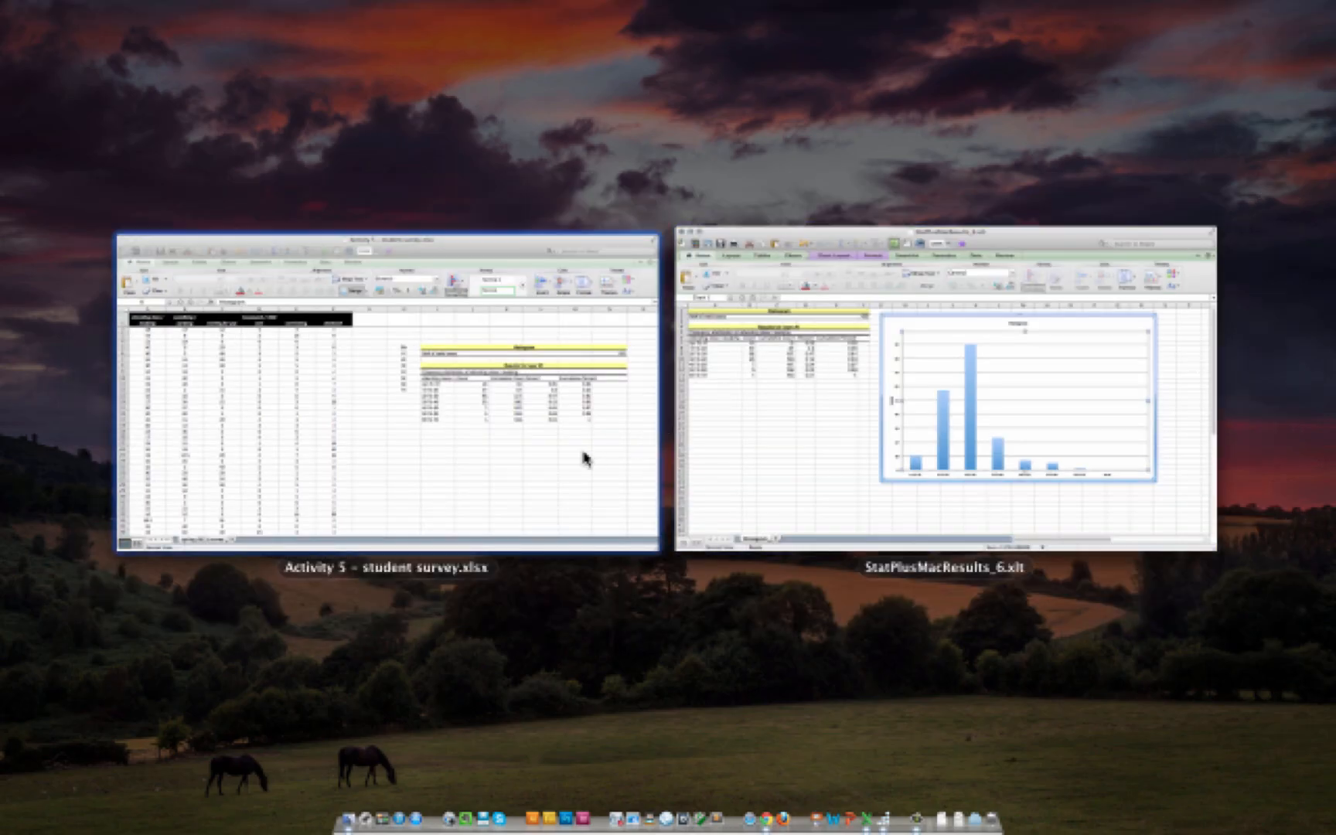
pyautogui.click(585, 458)
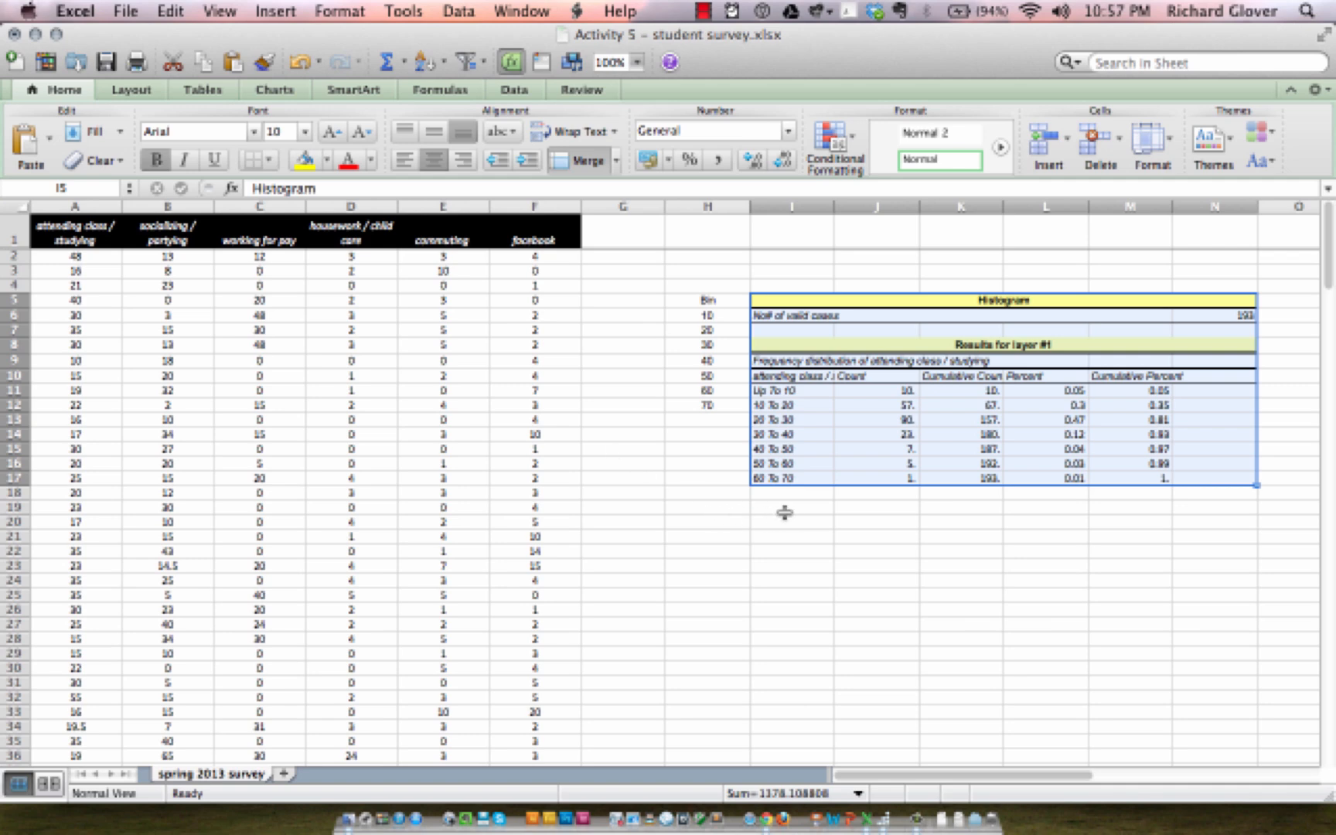
pyautogui.click(785, 512)
pyautogui.press('super+v')
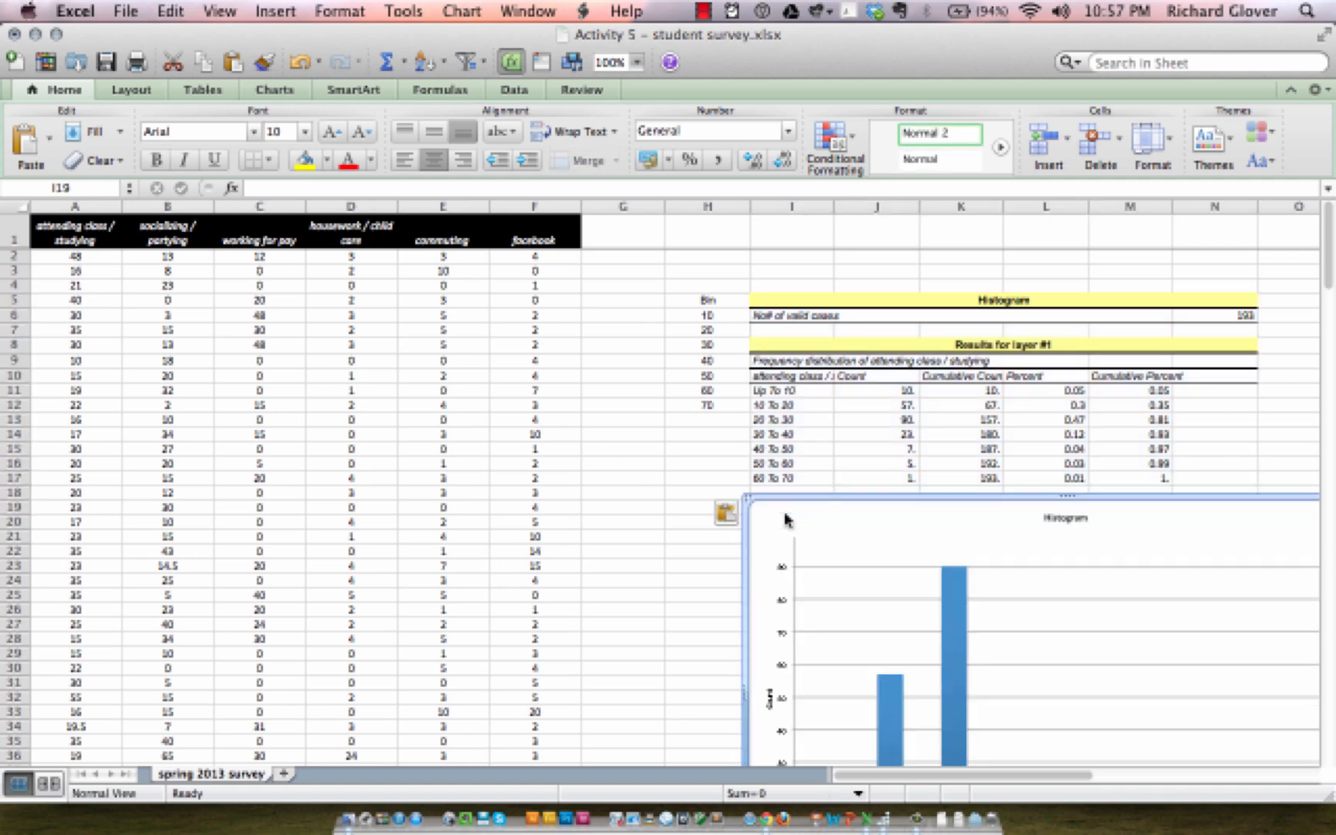
# Step: Shrink the pasted histogram chart to a smaller size
pyautogui.scroll(-3, 955, 574)
pyautogui.scroll(-6, 957, 578)
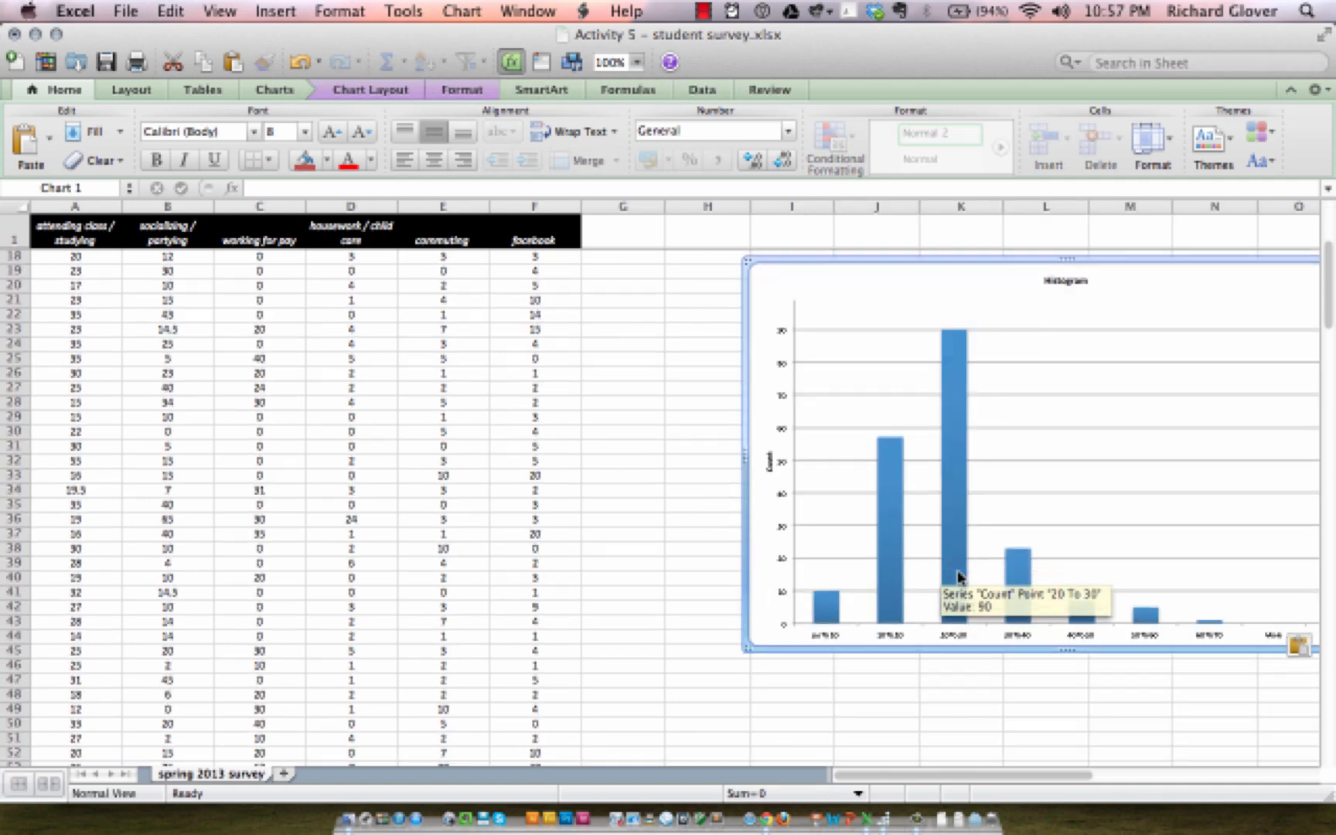
pyautogui.hscroll(4, 1241, 659)
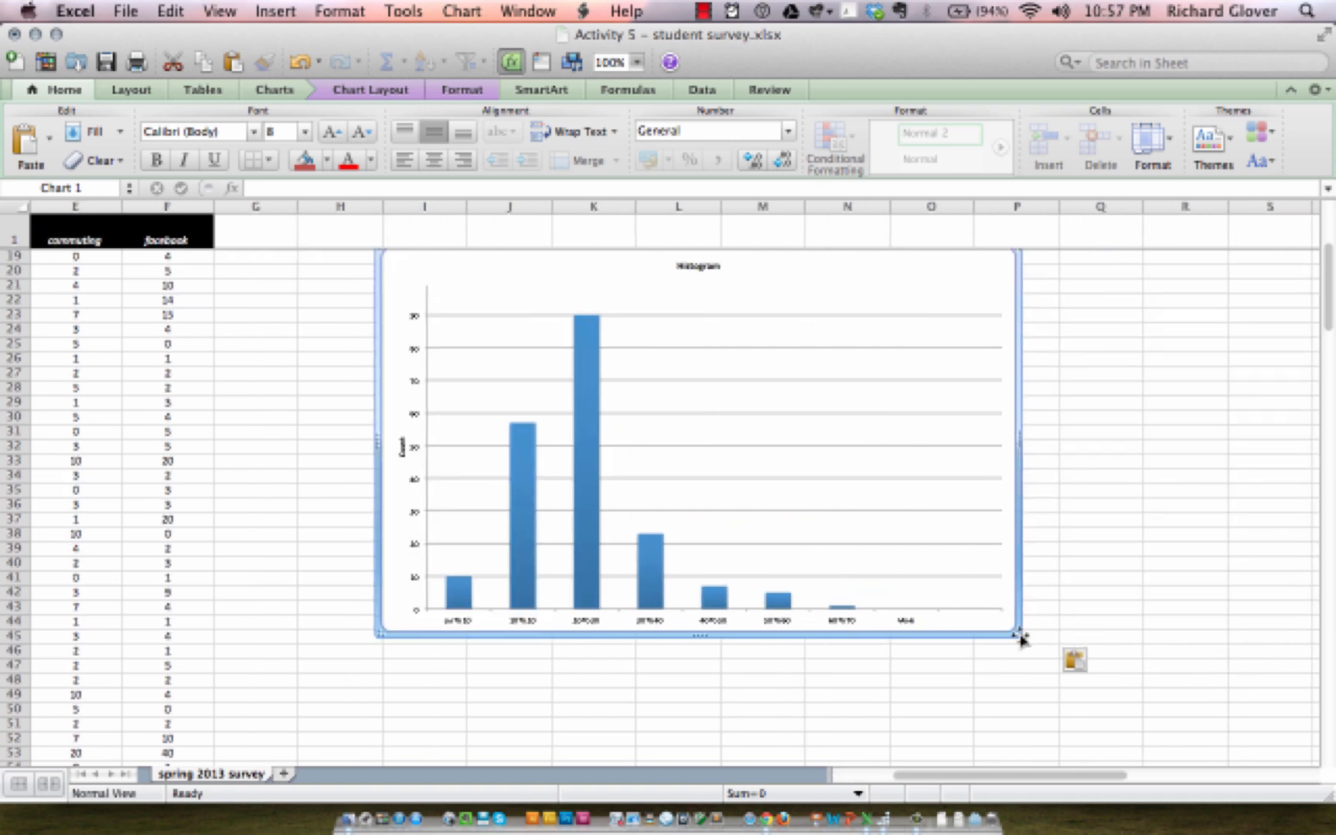
pyautogui.moveTo(1019, 635); pyautogui.dragTo(898, 569)
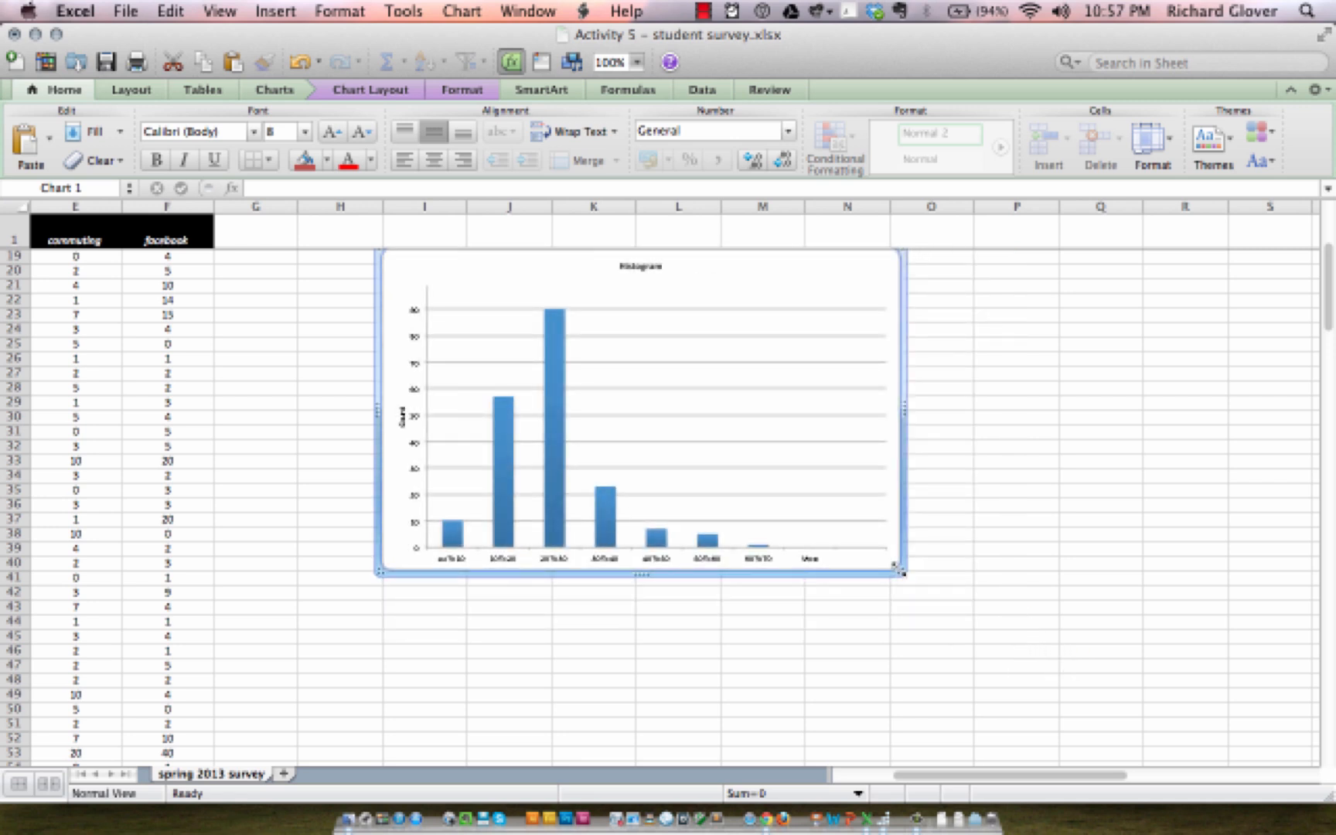
# Step: Browse the chart layout and data label options for the pasted histogram
pyautogui.scroll(3, 898, 569)
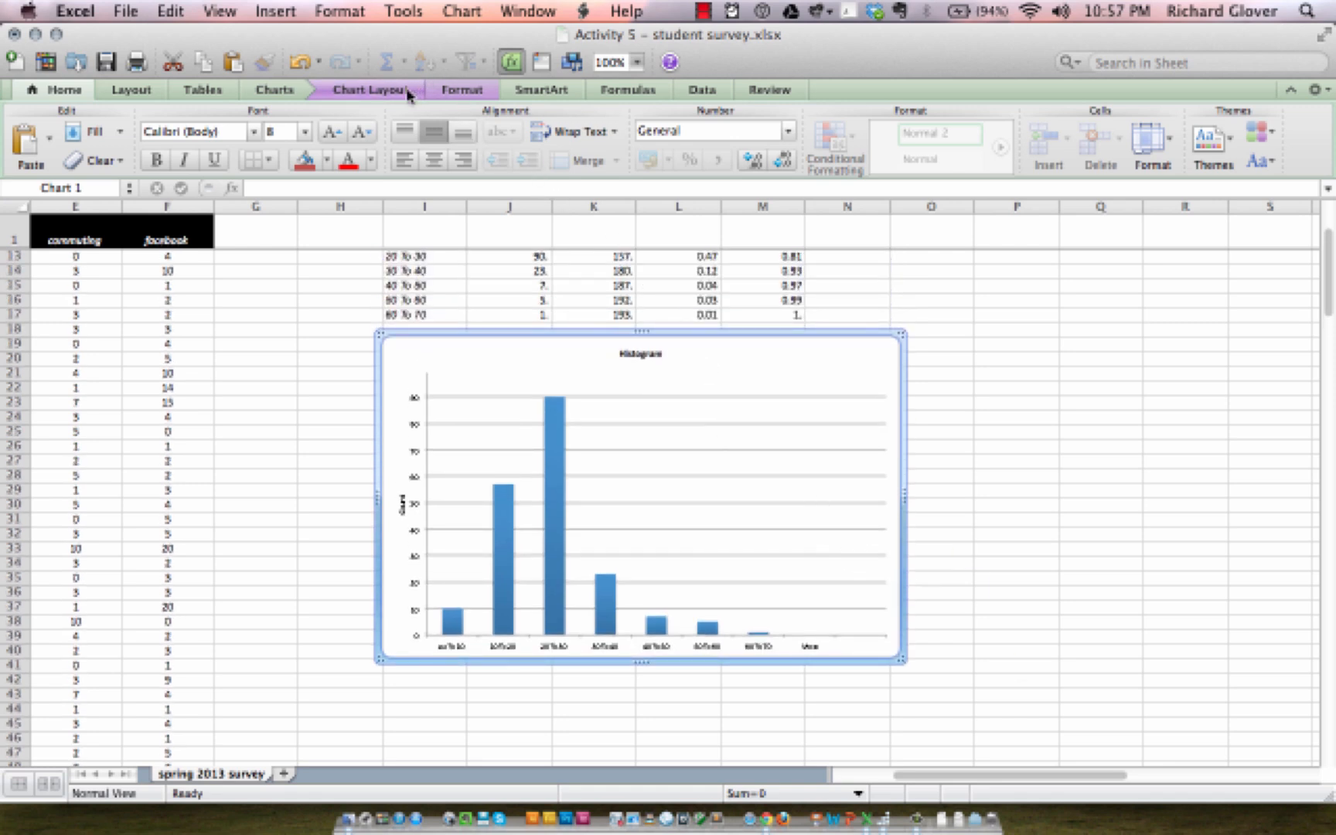
pyautogui.click(409, 92)
pyautogui.click(453, 96)
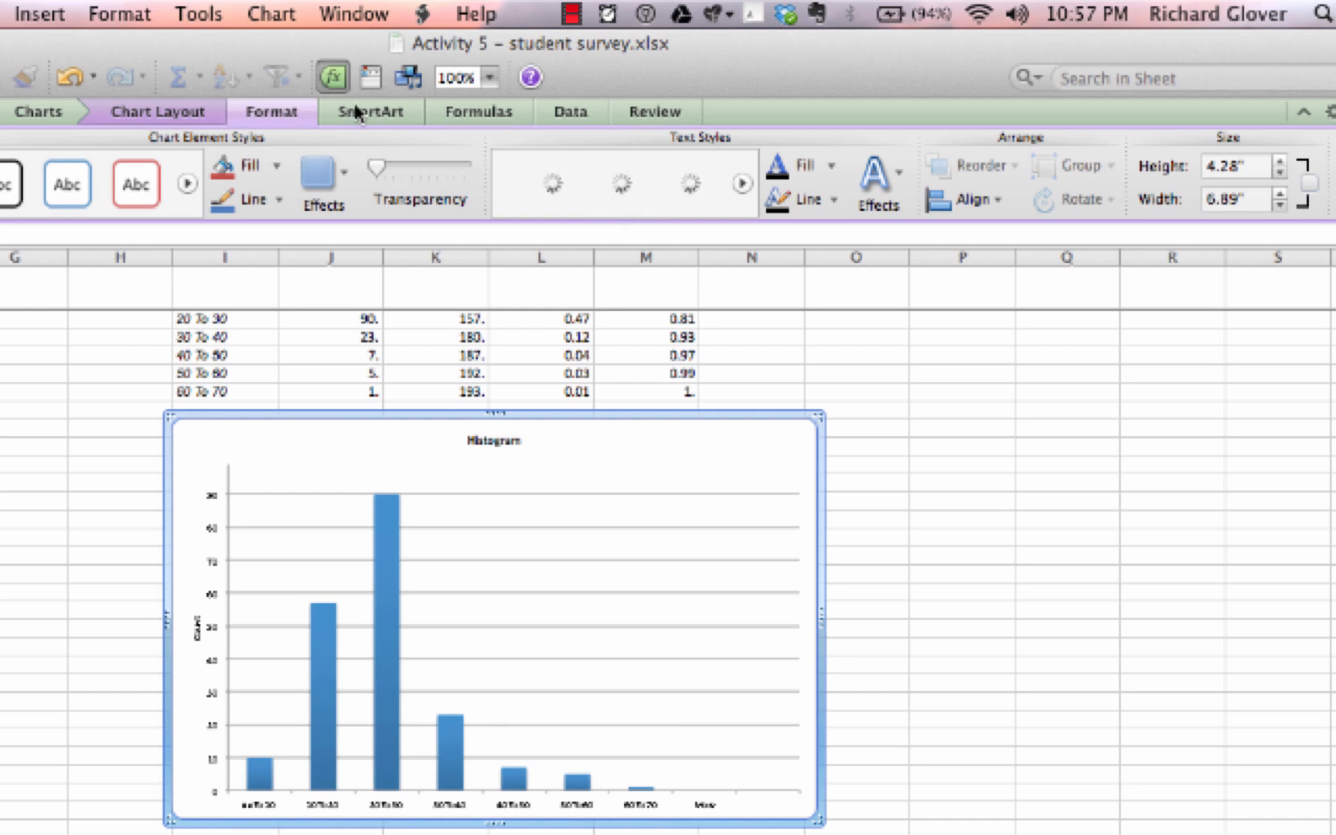
pyautogui.click(197, 120)
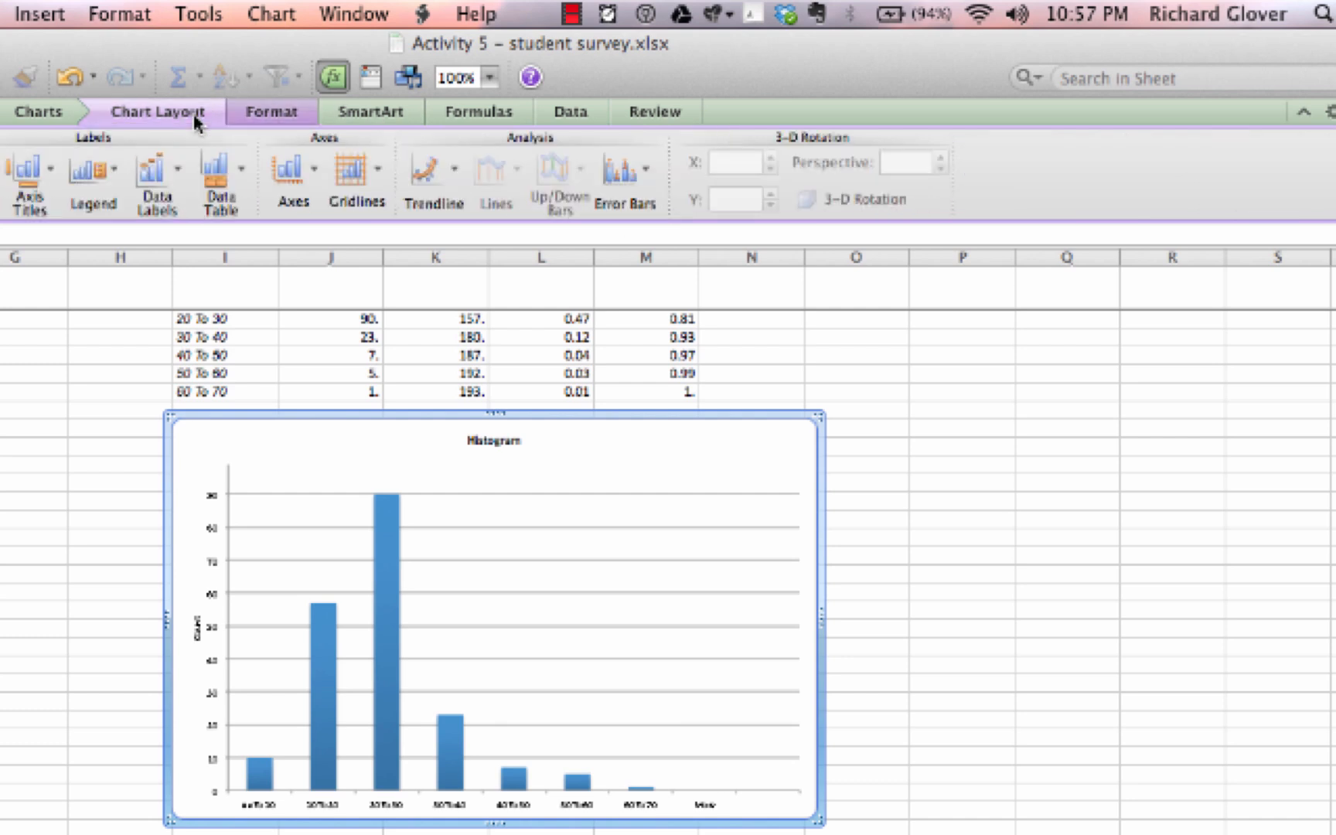
pyautogui.click(177, 178)
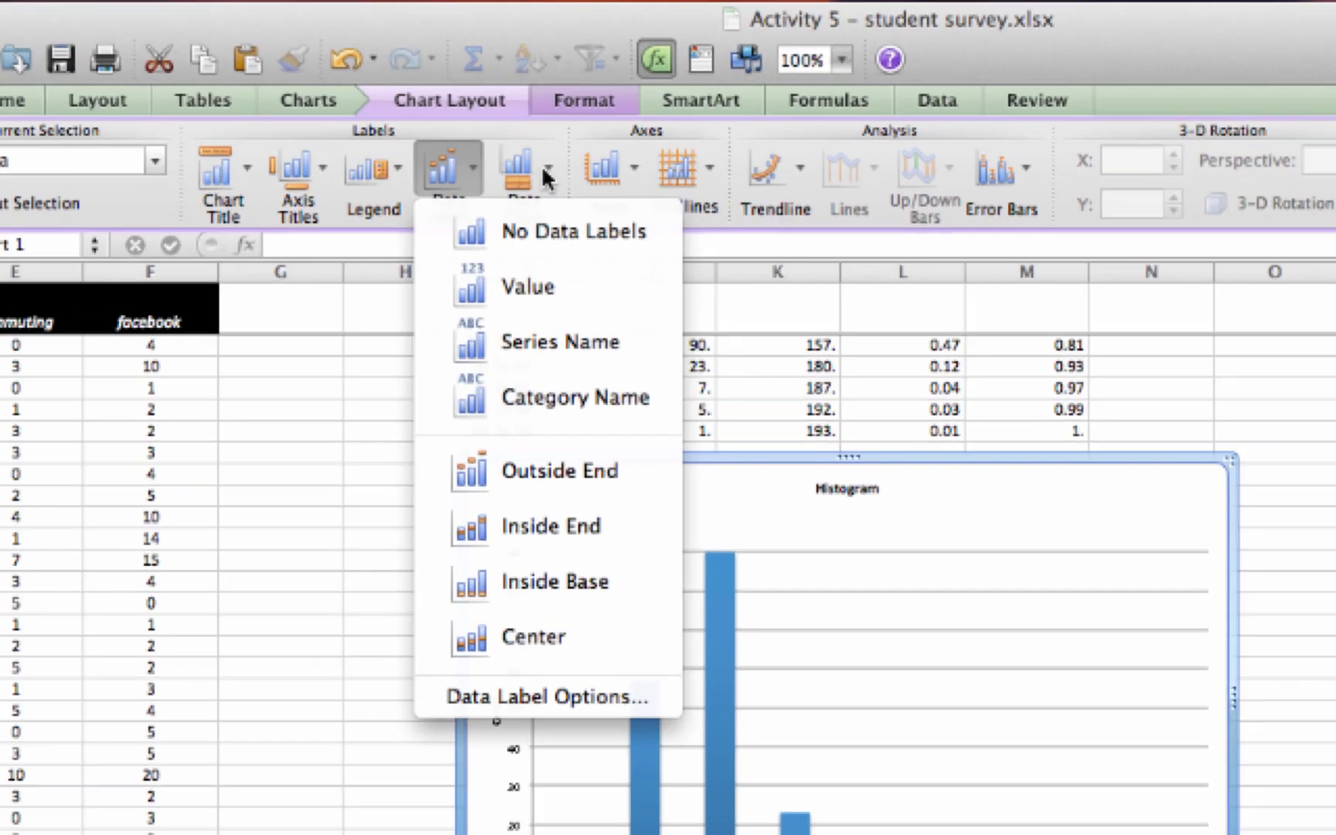
pyautogui.click(237, 172)
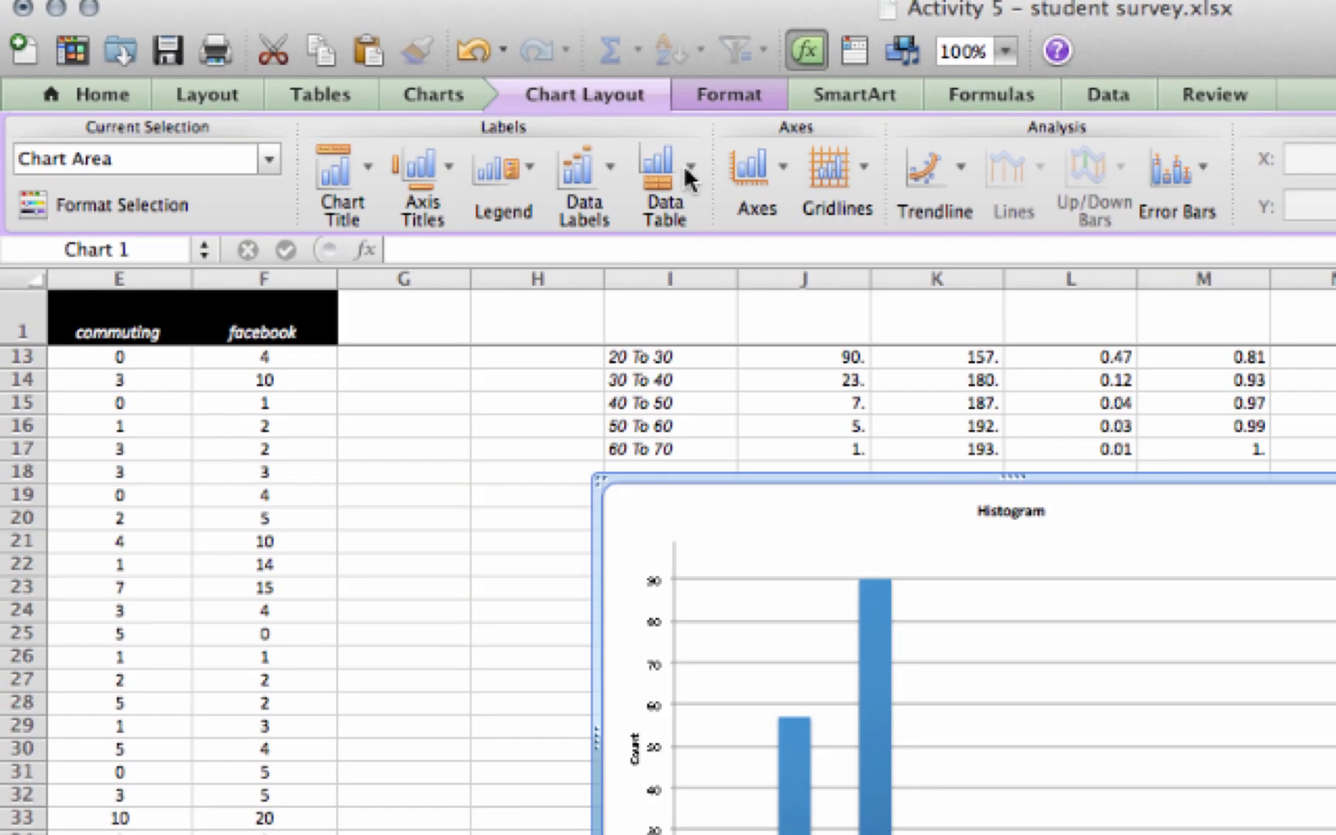
pyautogui.click(783, 159)
pyautogui.moveTo(788, 224)
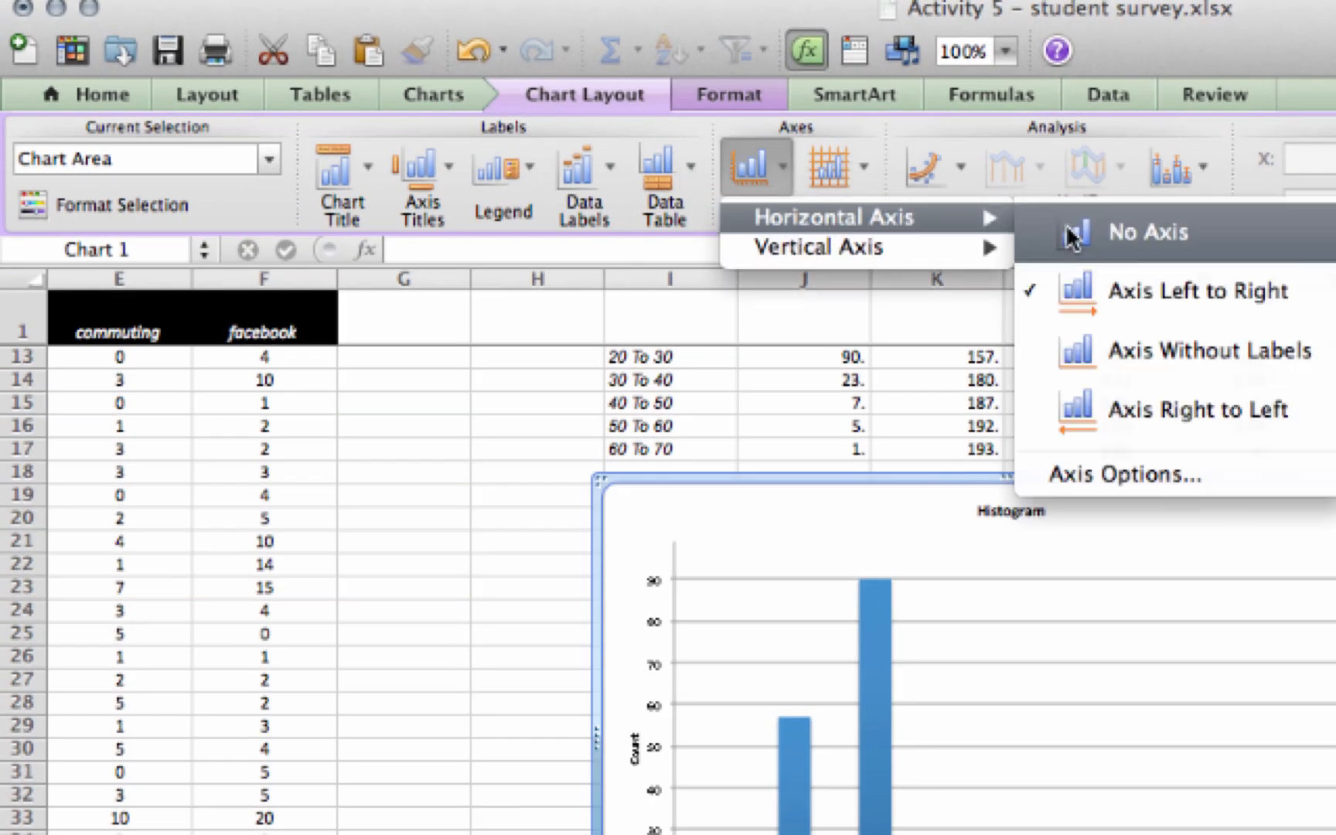
pyautogui.click(1149, 478)
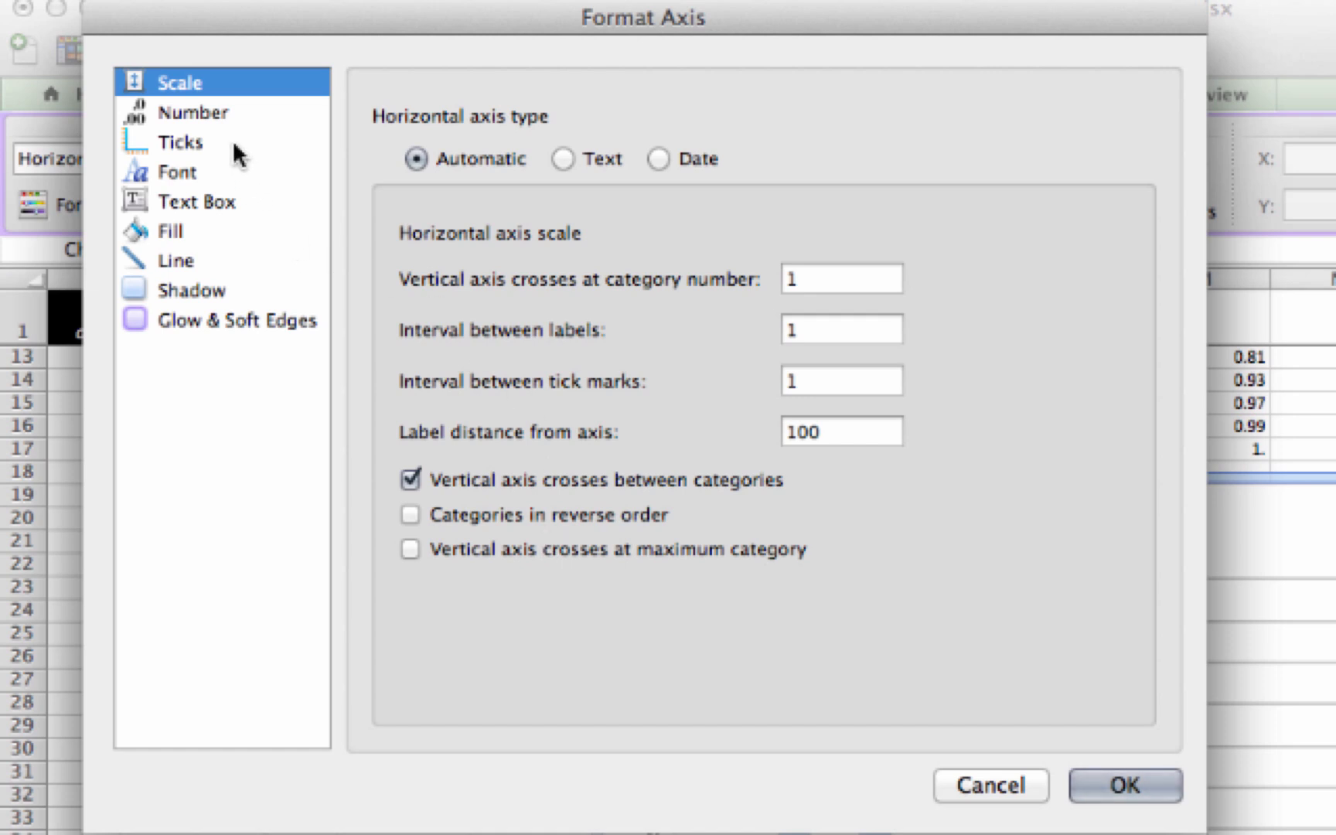
pyautogui.click(213, 118)
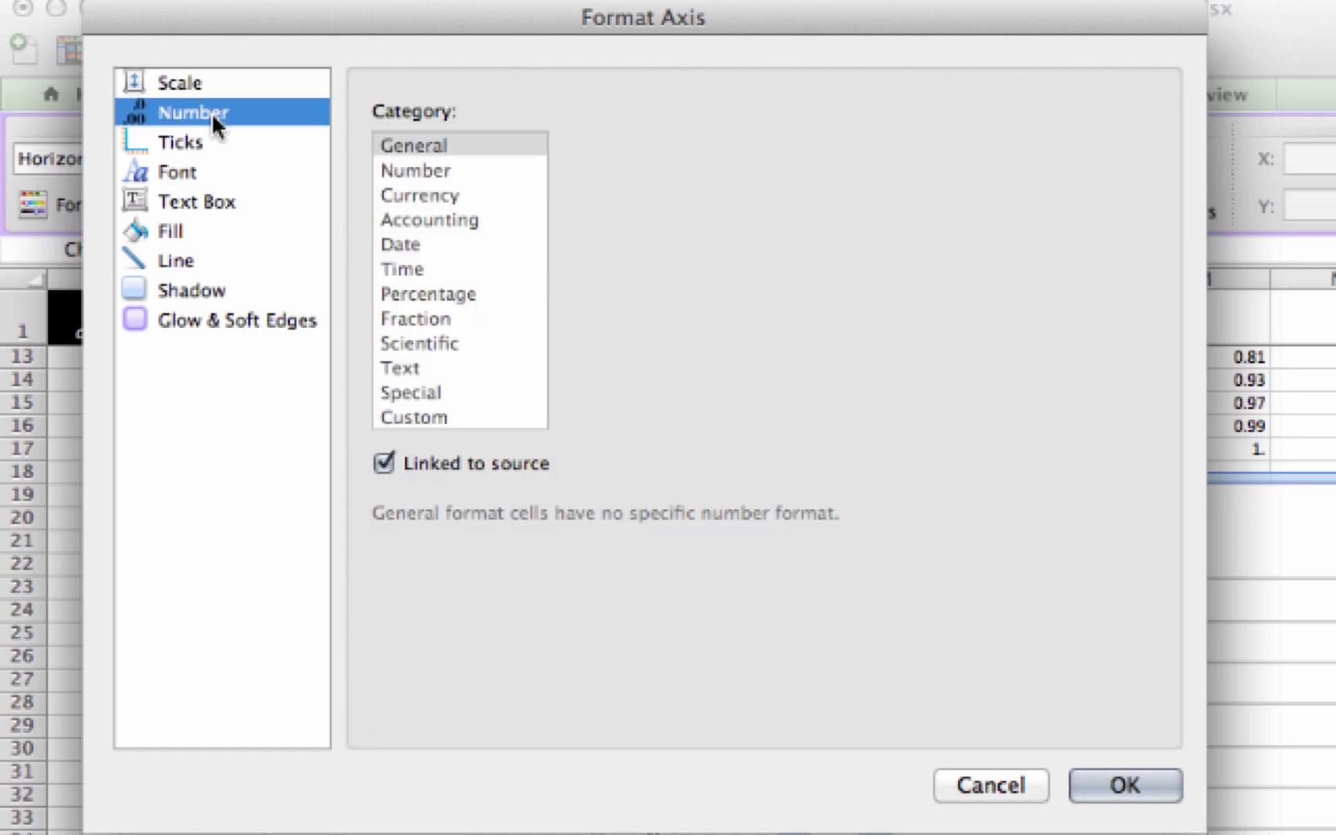
pyautogui.click(204, 147)
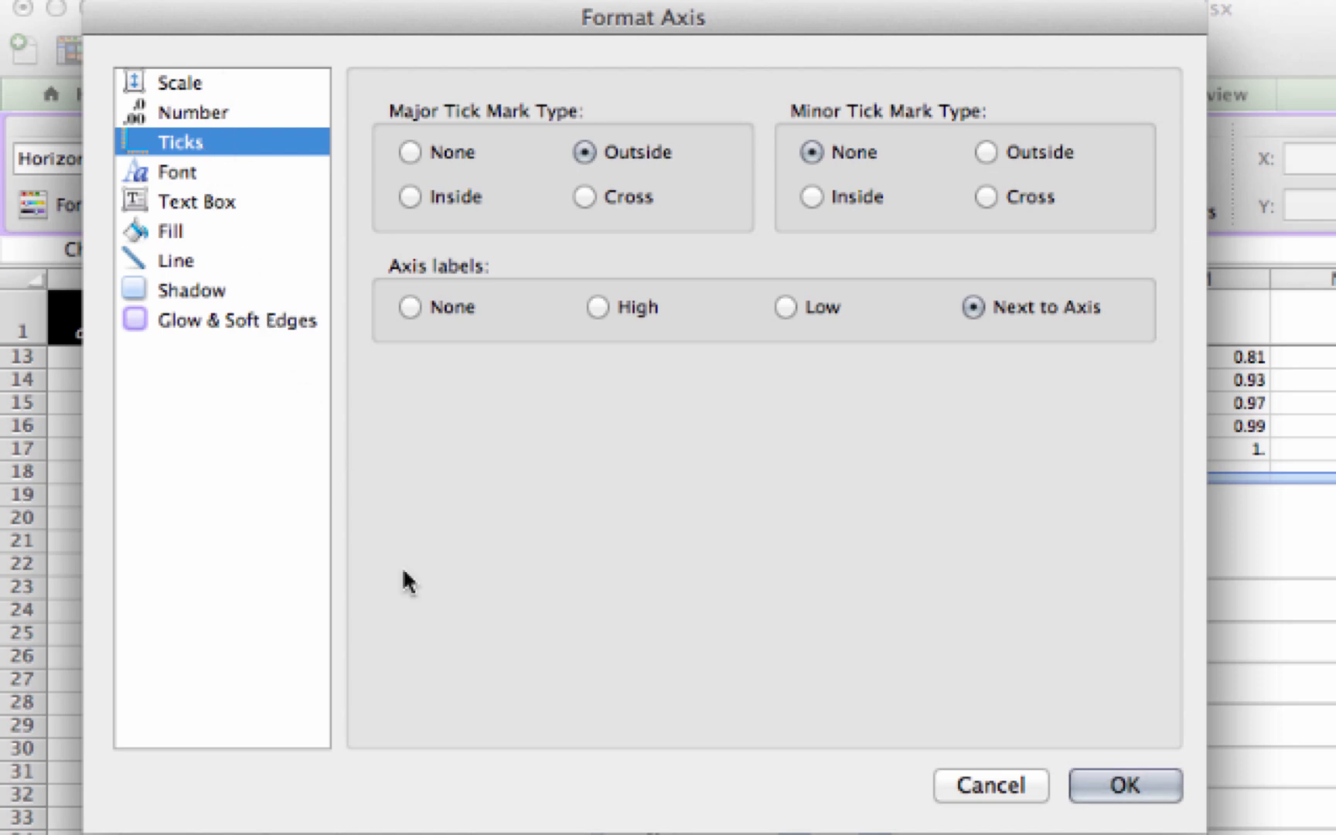
pyautogui.click(1000, 796)
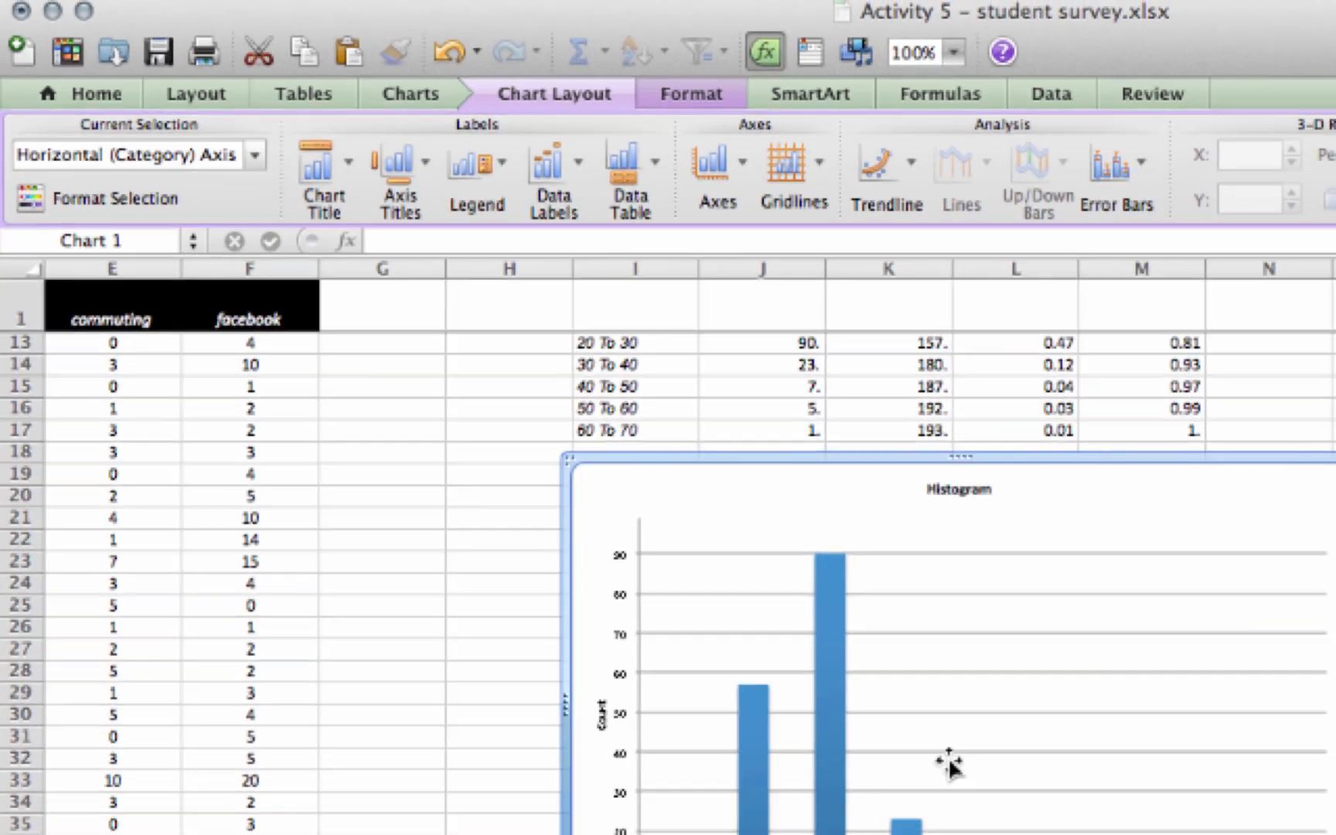